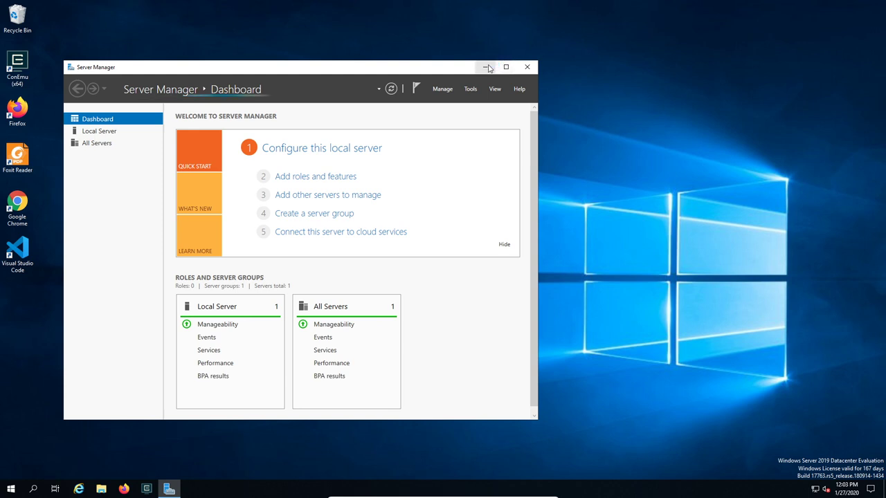
Minimize Server Manager, switch to a maximized Google Chrome window, and open the module01 folder in the its330 lectures repository
{"action": "left_click", "coordinate": [491, 67]}
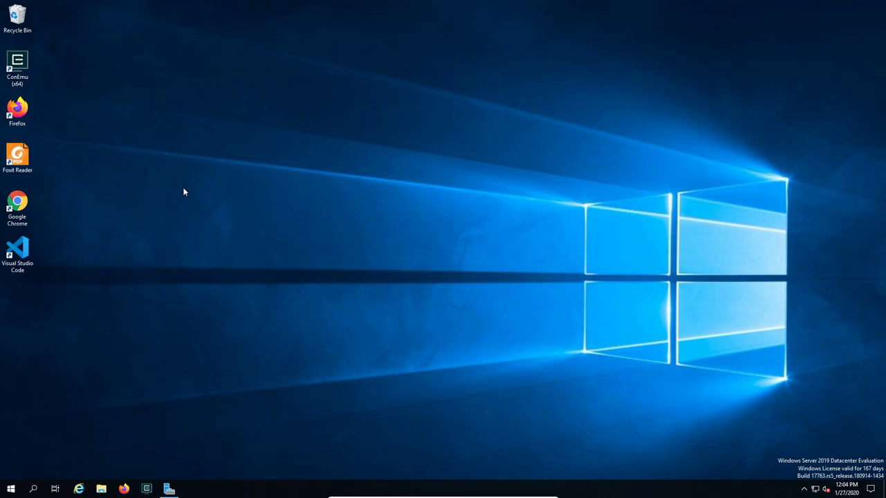
{"action": "double_click", "coordinate": [21, 204]}
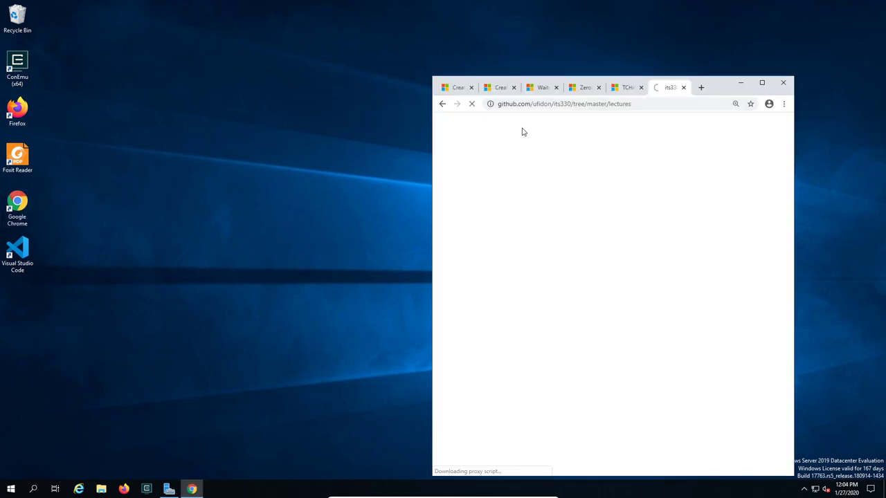
{"action": "left_click", "coordinate": [763, 83]}
{"action": "scroll", "coordinate": [303, 238], "scroll_direction": "up", "scroll_amount": 15}
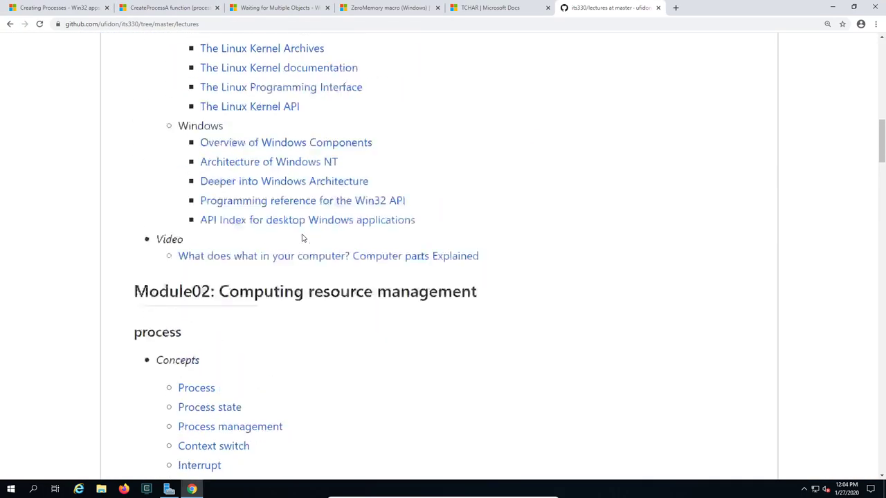
{"action": "scroll", "coordinate": [303, 238], "scroll_direction": "up", "scroll_amount": 10}
{"action": "scroll", "coordinate": [303, 239], "scroll_direction": "down", "scroll_amount": 1}
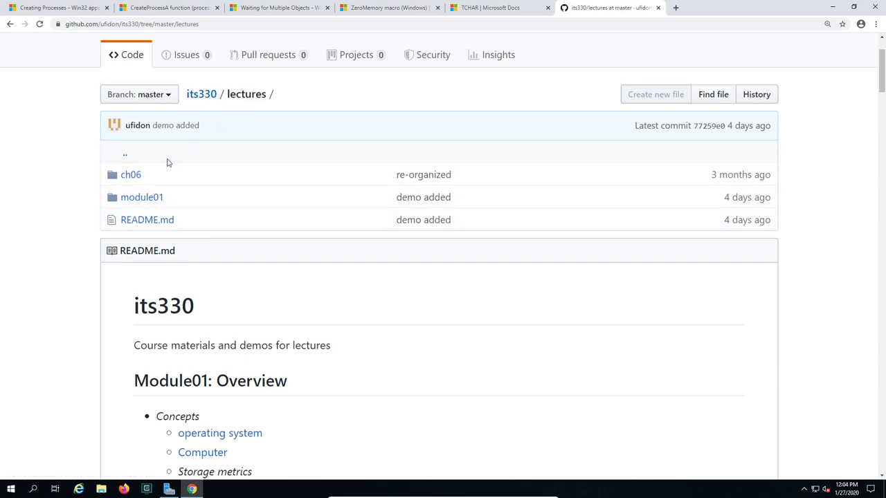
{"action": "left_click", "coordinate": [143, 198]}
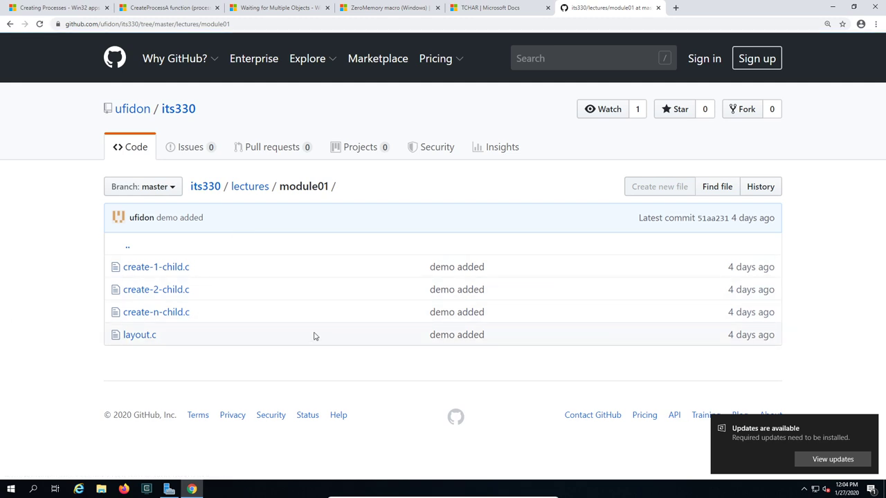
Open layout.c and examine how its comments assign the variables and functions to memory segments
{"action": "left_click", "coordinate": [140, 335]}
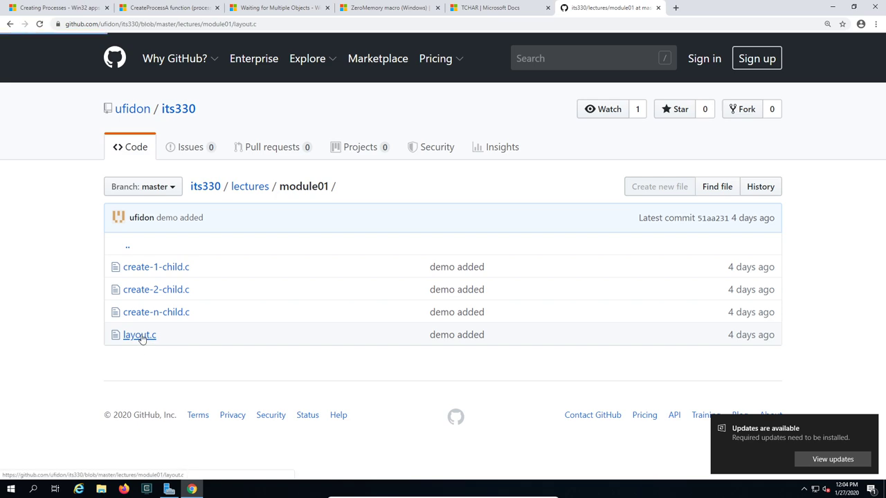
{"action": "scroll", "coordinate": [363, 300], "scroll_direction": "down", "scroll_amount": 3}
{"action": "scroll", "coordinate": [365, 300], "scroll_direction": "down", "scroll_amount": 4}
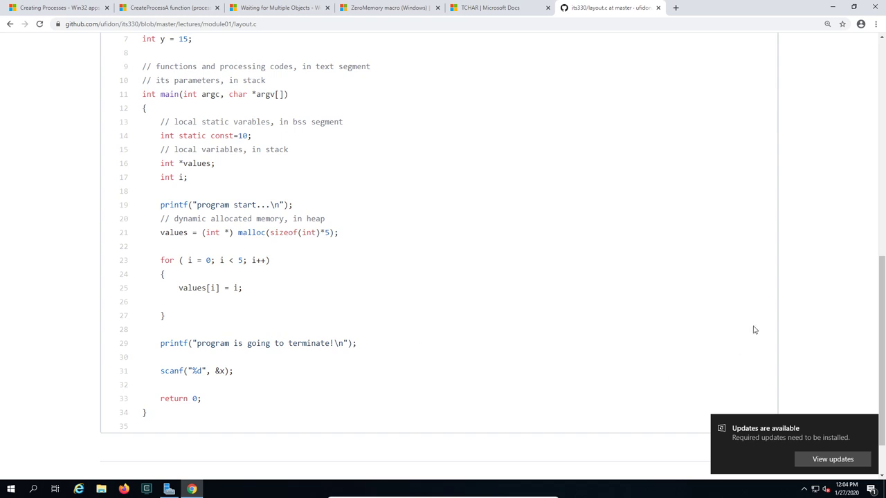
{"action": "scroll", "coordinate": [70, 148], "scroll_direction": "up", "scroll_amount": 1}
{"action": "scroll", "coordinate": [71, 159], "scroll_direction": "up", "scroll_amount": 2}
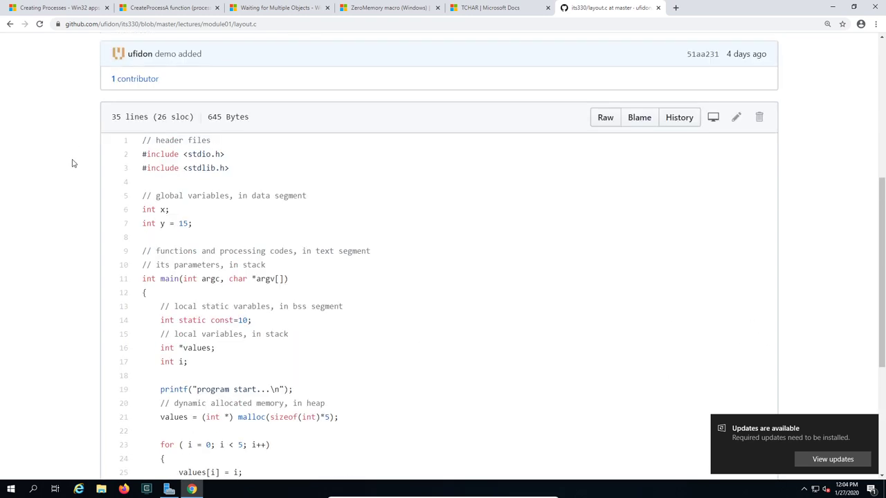
{"action": "scroll", "coordinate": [72, 164], "scroll_direction": "down", "scroll_amount": 2}
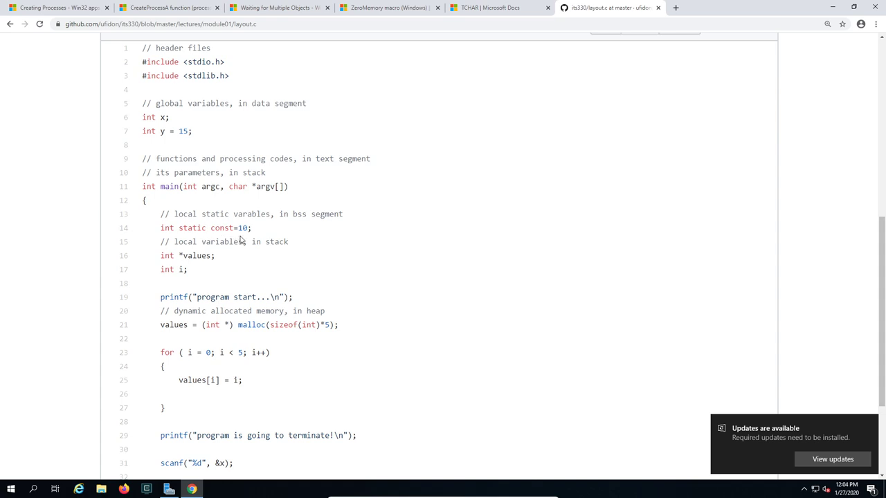
{"action": "scroll", "coordinate": [273, 250], "scroll_direction": "up", "scroll_amount": 2}
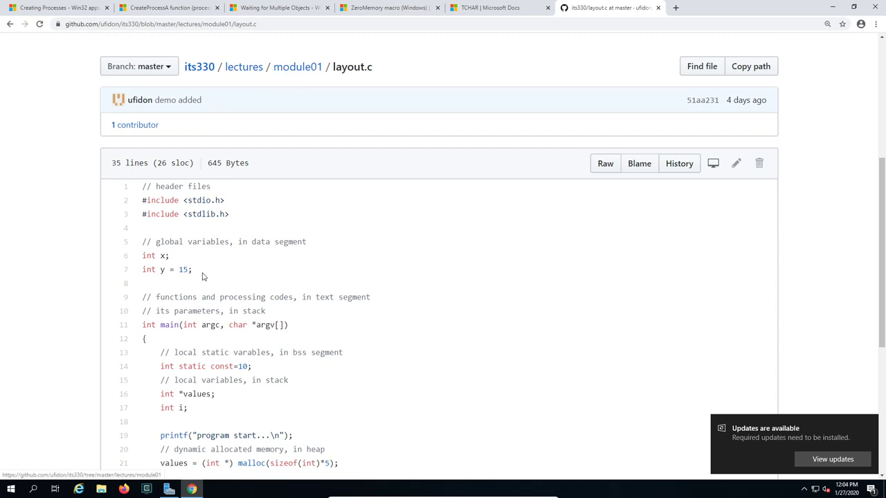
{"action": "left_click_drag", "start_coordinate": [143, 242], "coordinate": [311, 254]}
{"action": "left_click", "coordinate": [311, 255]}
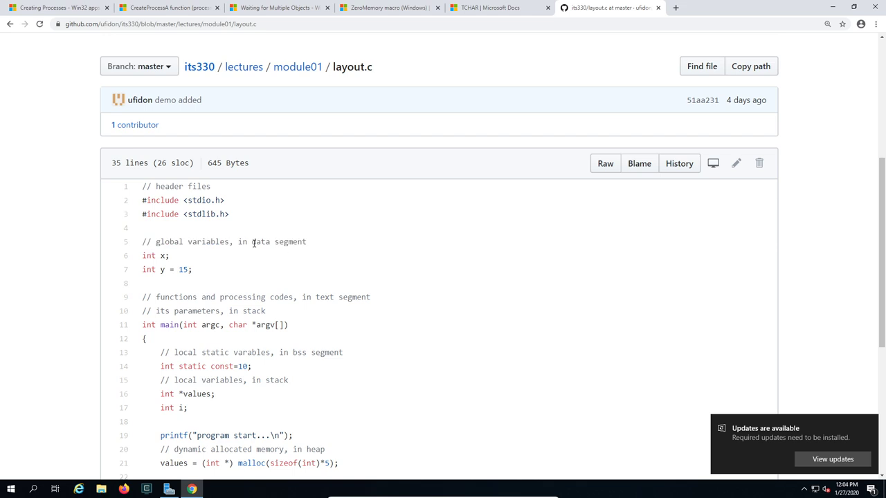
{"action": "scroll", "coordinate": [219, 274], "scroll_direction": "down", "scroll_amount": 1}
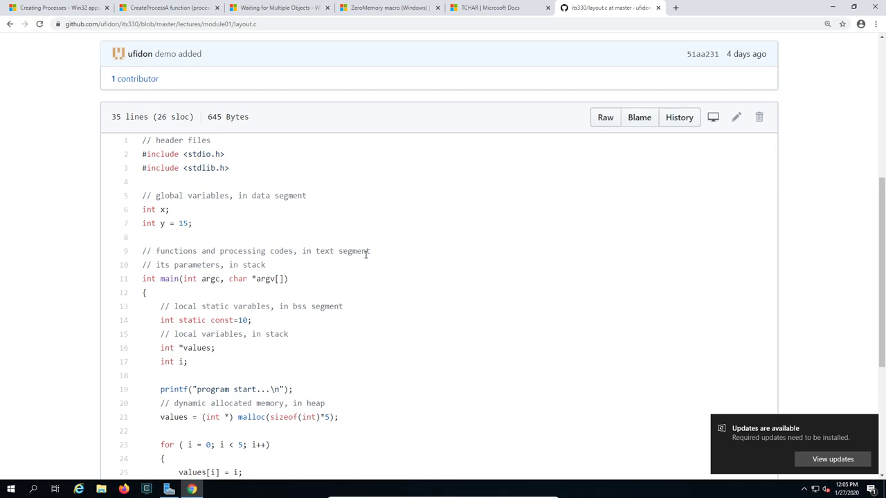
{"action": "scroll", "coordinate": [367, 291], "scroll_direction": "down", "scroll_amount": 2}
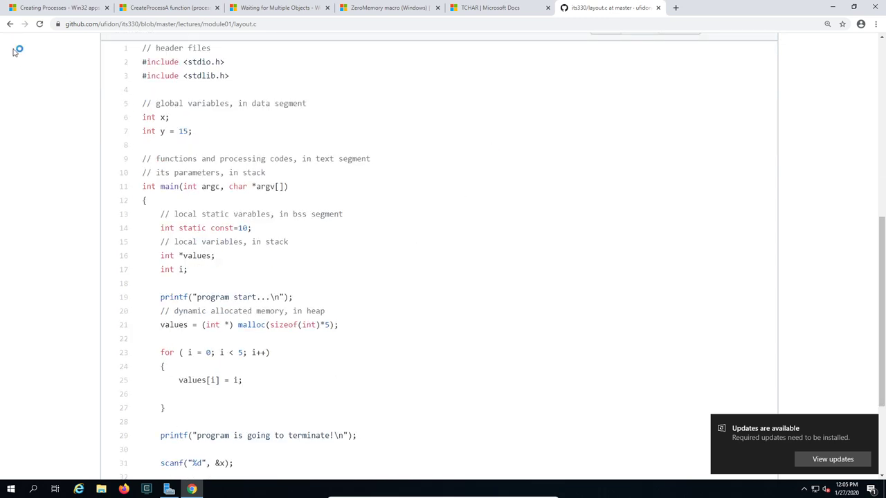
Return to the module01 folder and open create-1-child.c at the start of its source code
{"action": "left_click", "coordinate": [10, 23]}
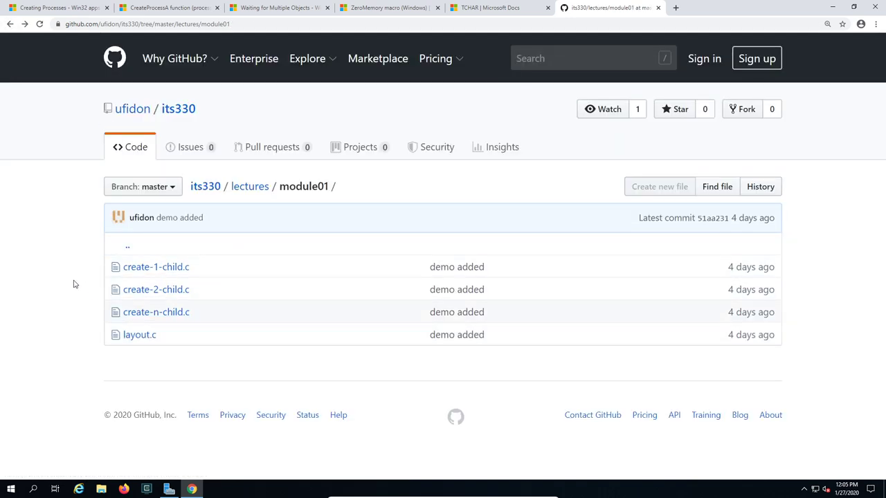
{"action": "left_click", "coordinate": [168, 269]}
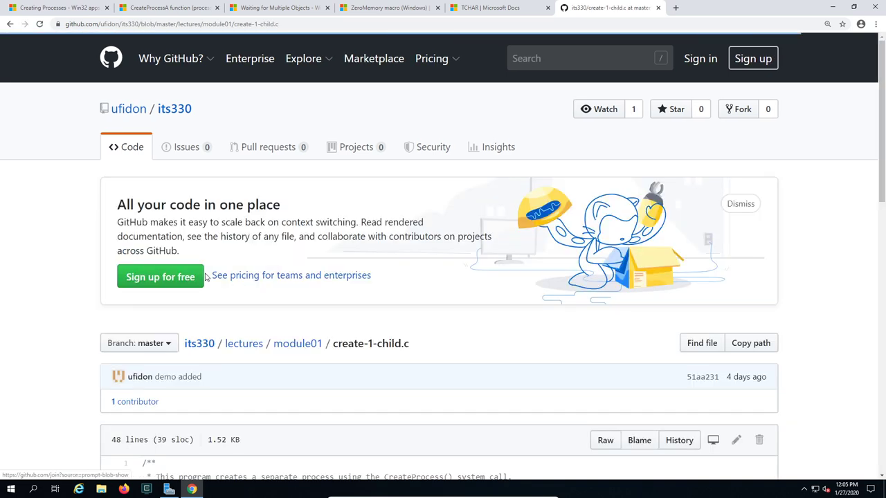
{"action": "scroll", "coordinate": [371, 263], "scroll_direction": "down", "scroll_amount": 3}
{"action": "scroll", "coordinate": [443, 283], "scroll_direction": "down", "scroll_amount": 3}
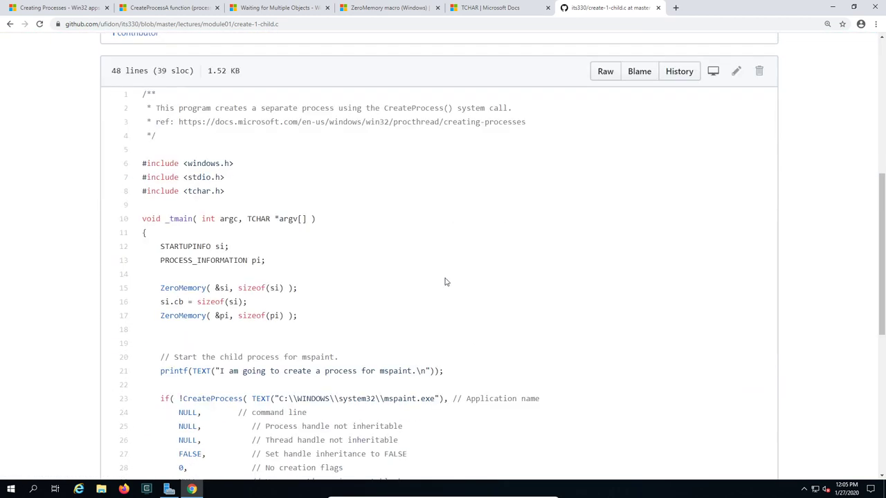
{"action": "scroll", "coordinate": [432, 273], "scroll_direction": "up", "scroll_amount": 1}
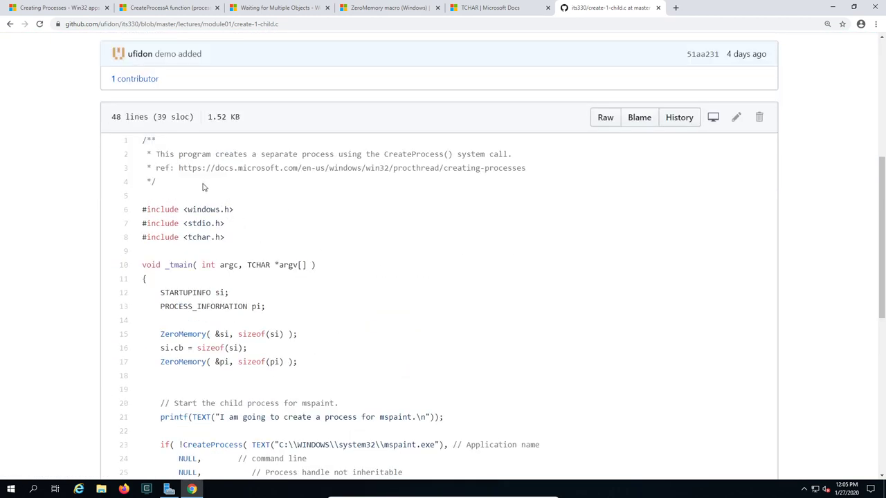
Open the creating-processes reference URL from the header comment in a new tab and review Microsoft's sample code
{"action": "left_click_drag", "start_coordinate": [179, 169], "coordinate": [533, 176]}
{"action": "left_click", "coordinate": [531, 176]}
{"action": "left_click_drag", "start_coordinate": [179, 168], "coordinate": [526, 165]}
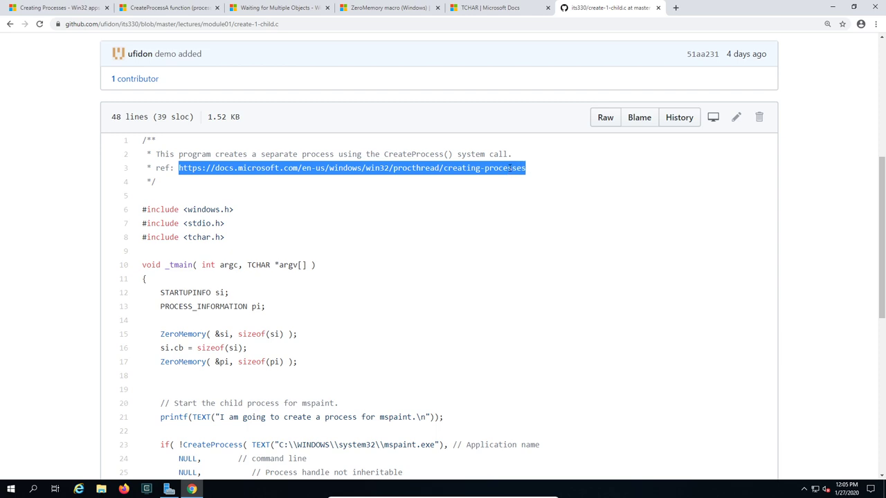
{"action": "right_click", "coordinate": [510, 168]}
{"action": "left_click", "coordinate": [554, 183]}
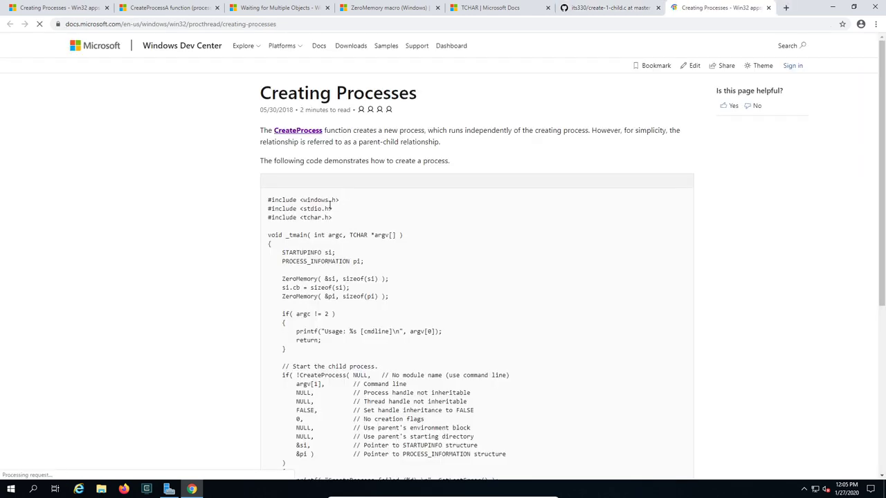
{"action": "scroll", "coordinate": [524, 267], "scroll_direction": "down", "scroll_amount": 1}
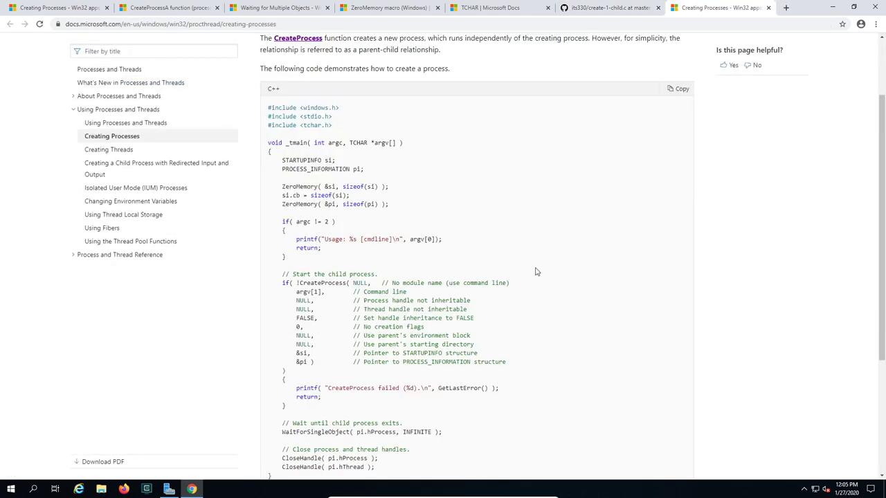
{"action": "scroll", "coordinate": [535, 271], "scroll_direction": "down", "scroll_amount": 2}
{"action": "scroll", "coordinate": [535, 272], "scroll_direction": "up", "scroll_amount": 2}
{"action": "scroll", "coordinate": [533, 270], "scroll_direction": "up", "scroll_amount": 1}
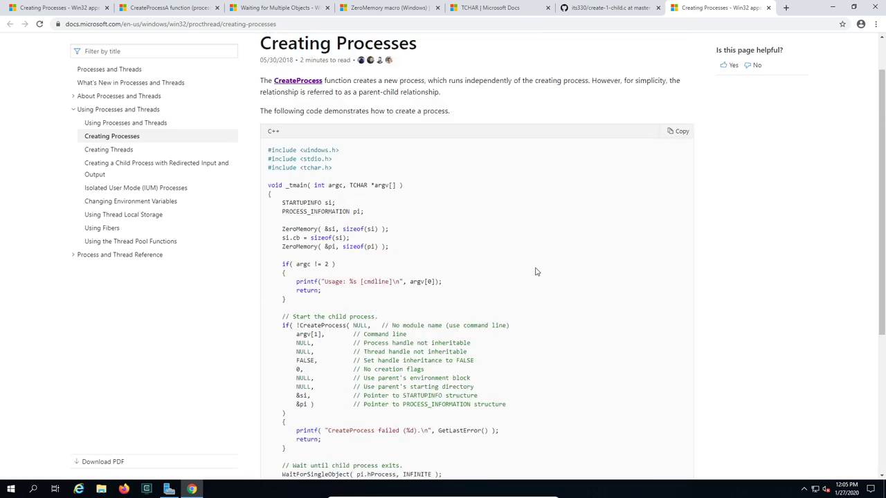
{"action": "scroll", "coordinate": [530, 270], "scroll_direction": "down", "scroll_amount": 3}
{"action": "scroll", "coordinate": [496, 263], "scroll_direction": "up", "scroll_amount": 3}
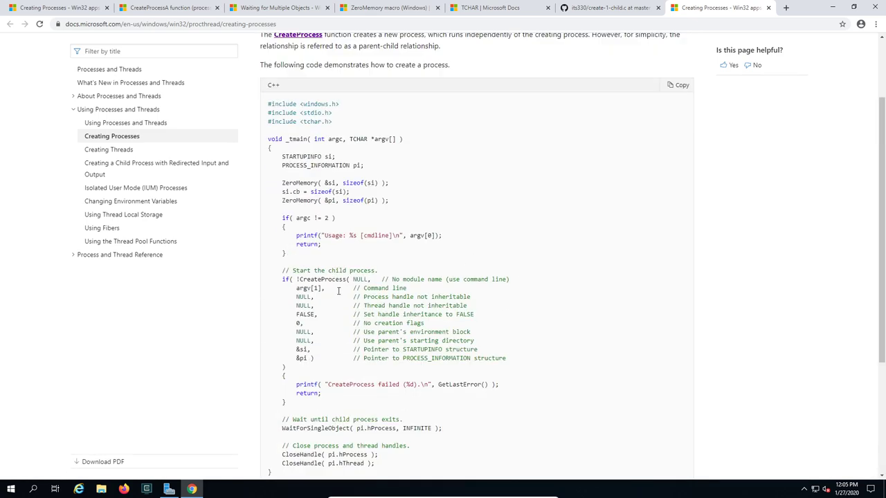
Go back to create-1-child.c and examine its mspaint start message, the CreateProcess block and the child termination message
{"action": "left_click", "coordinate": [604, 9]}
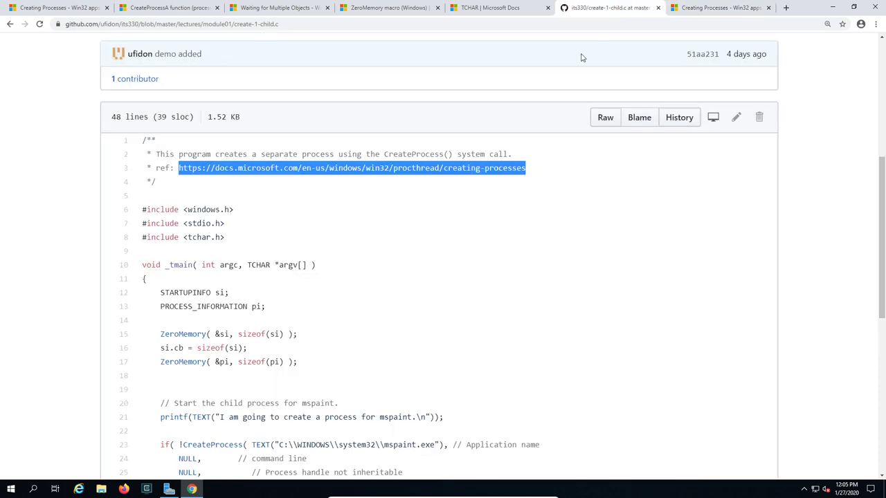
{"action": "scroll", "coordinate": [239, 284], "scroll_direction": "down", "scroll_amount": 2}
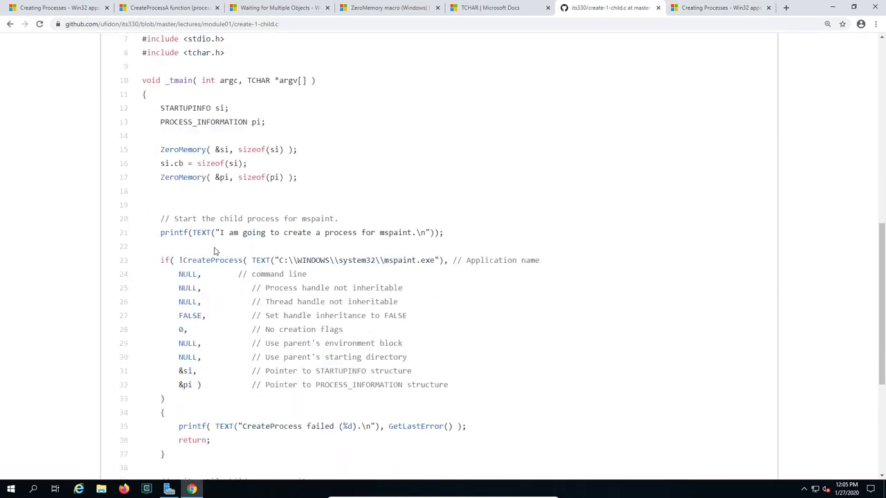
{"action": "left_click_drag", "start_coordinate": [160, 233], "coordinate": [469, 237]}
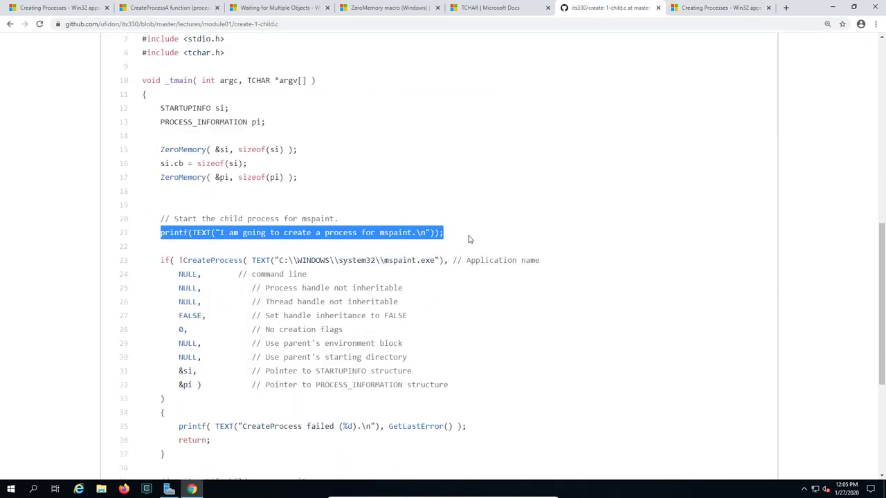
{"action": "left_click", "coordinate": [461, 273]}
{"action": "scroll", "coordinate": [395, 350], "scroll_direction": "down", "scroll_amount": 1}
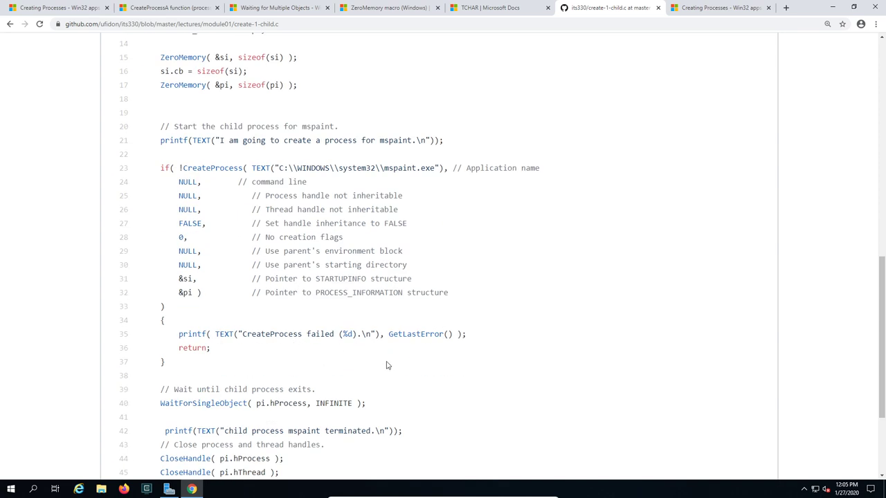
{"action": "scroll", "coordinate": [335, 357], "scroll_direction": "down", "scroll_amount": 1}
{"action": "scroll", "coordinate": [335, 357], "scroll_direction": "down", "scroll_amount": 1}
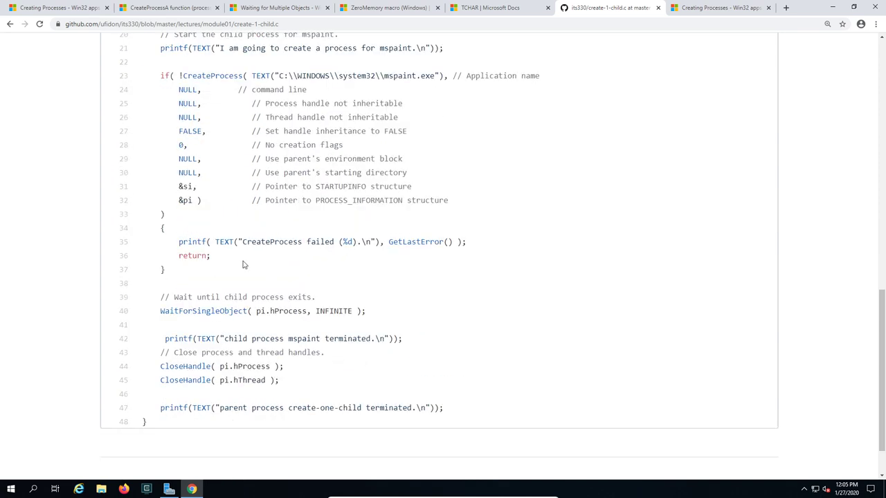
{"action": "scroll", "coordinate": [243, 265], "scroll_direction": "up", "scroll_amount": 2}
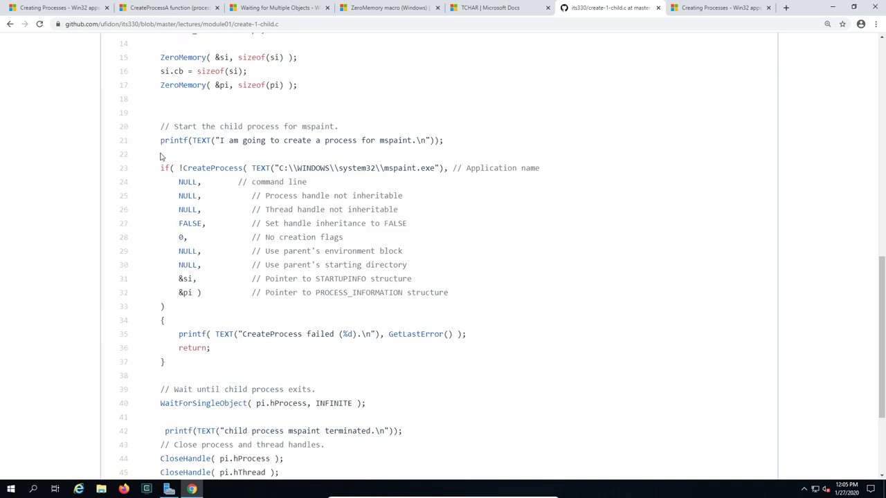
{"action": "left_click_drag", "start_coordinate": [158, 166], "coordinate": [363, 344]}
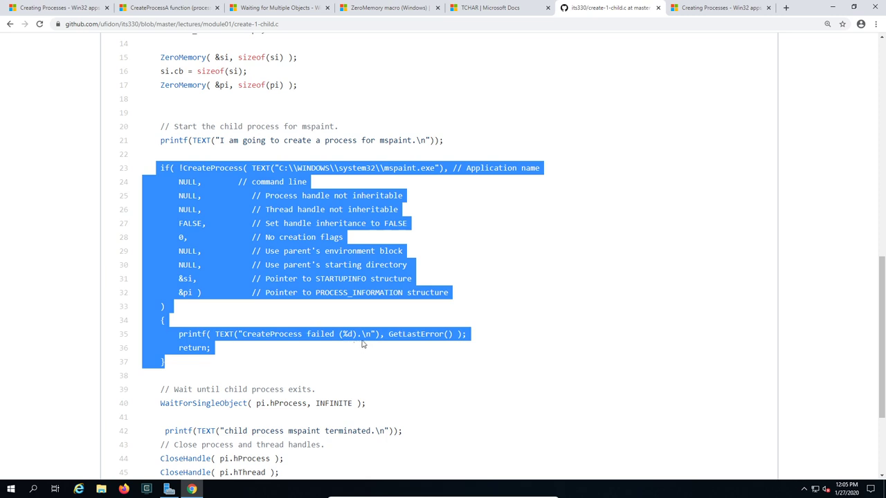
{"action": "left_click", "coordinate": [462, 284]}
{"action": "scroll", "coordinate": [437, 284], "scroll_direction": "down", "scroll_amount": 2}
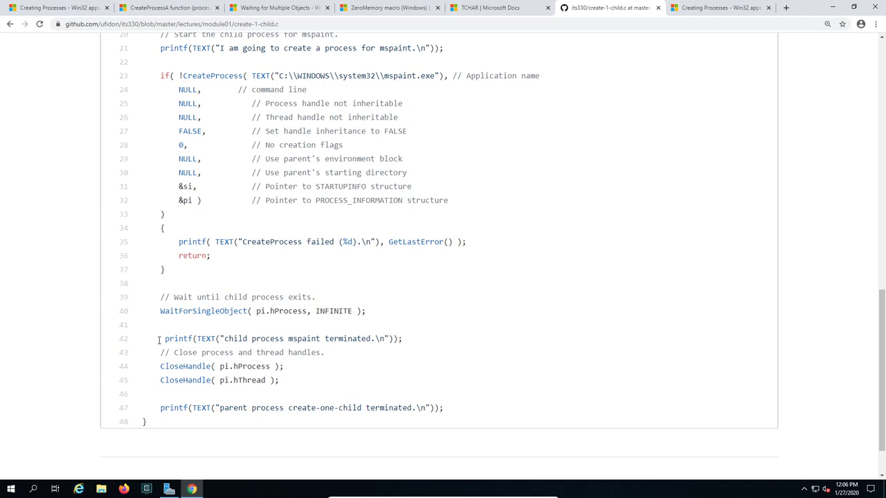
{"action": "left_click_drag", "start_coordinate": [160, 340], "coordinate": [390, 340]}
{"action": "left_click", "coordinate": [384, 350]}
Search Google for "git" in a new browser tab
{"action": "left_click", "coordinate": [834, 8]}
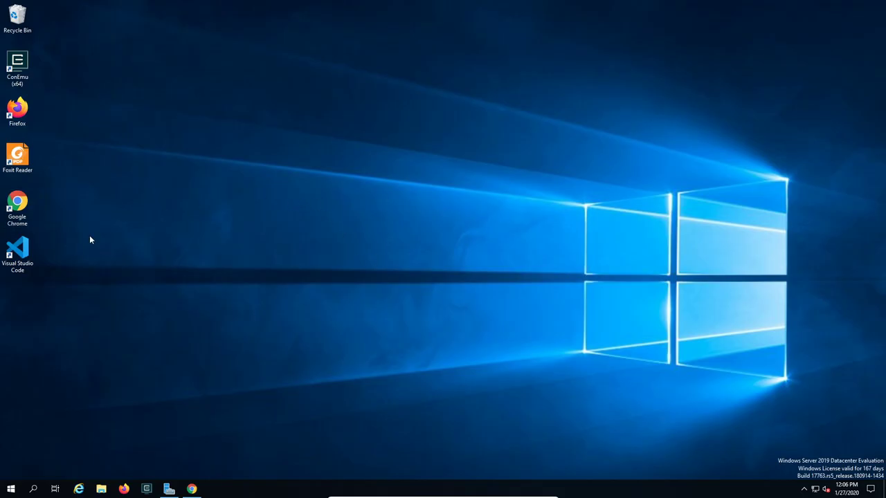
{"action": "left_click", "coordinate": [192, 490]}
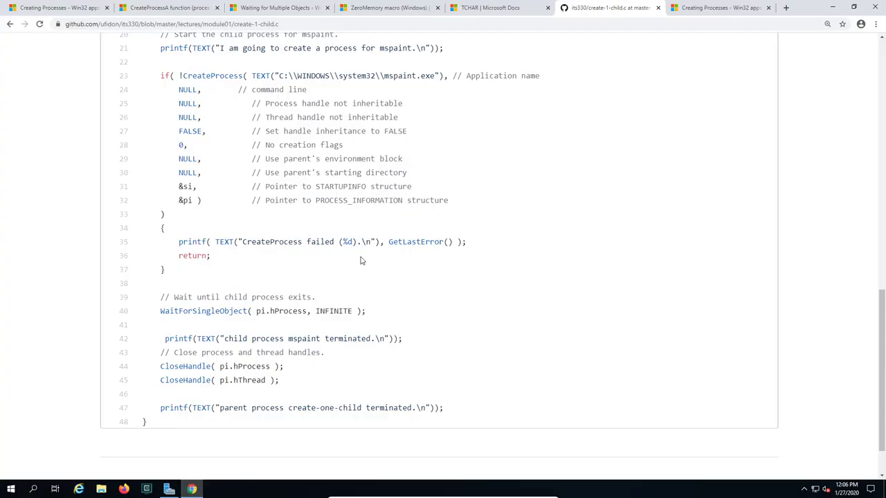
{"action": "left_click", "coordinate": [786, 8]}
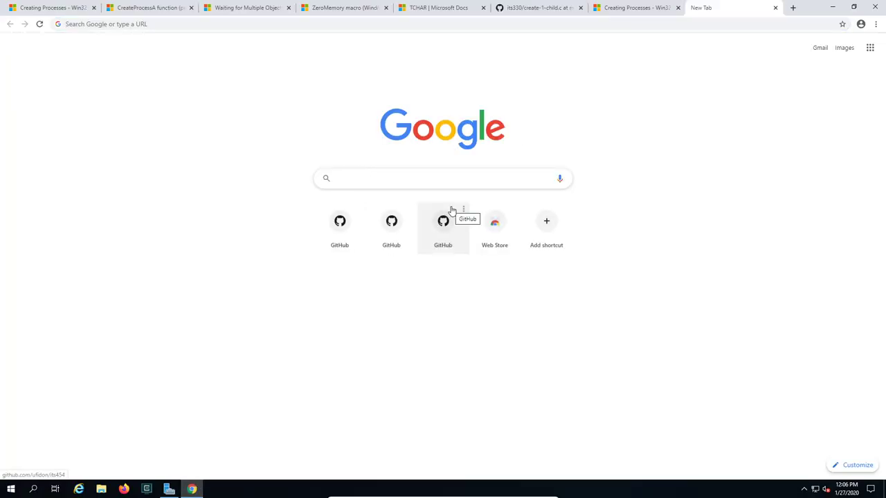
{"action": "type", "text": "git"}
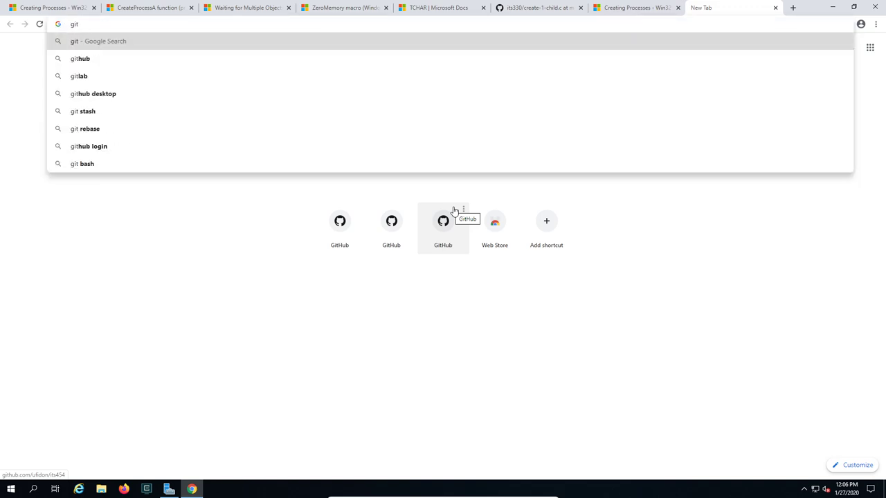
{"action": "key", "text": "Return"}
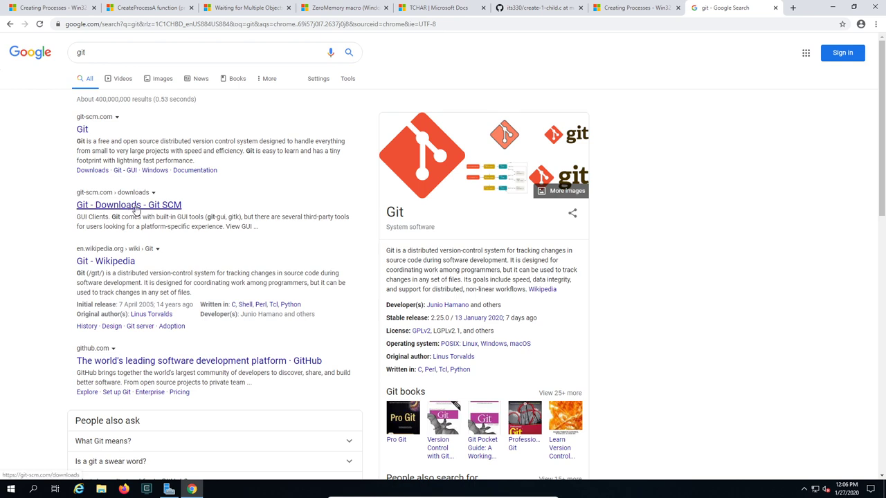
Download the 64-bit Git 2.25.0 installer for Windows from the Git SCM downloads page and launch it
{"action": "left_click", "coordinate": [136, 211]}
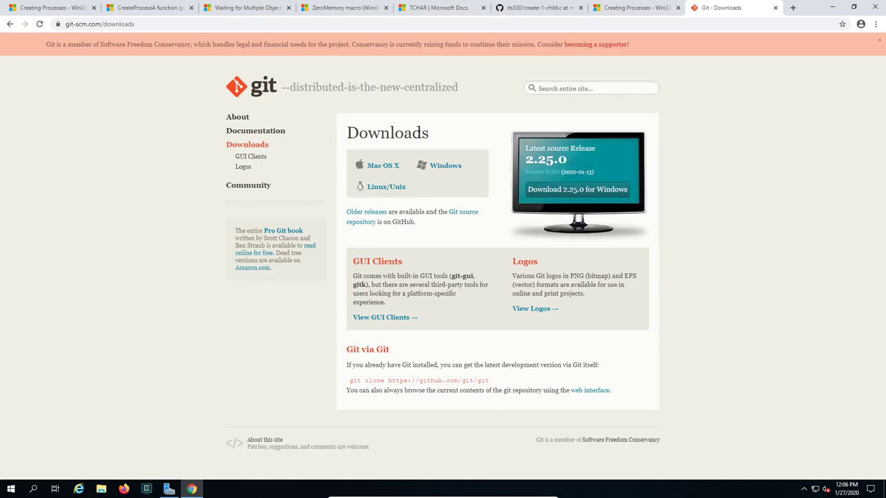
{"action": "left_click", "coordinate": [446, 166]}
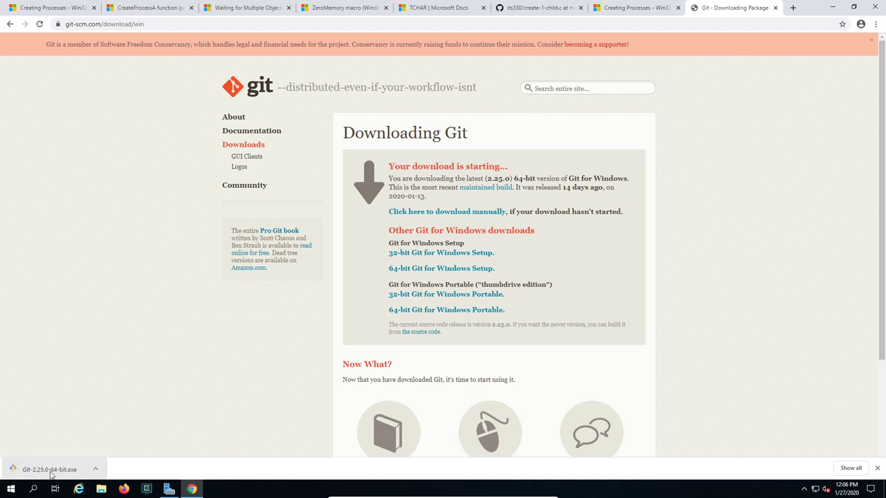
{"action": "left_click", "coordinate": [48, 471]}
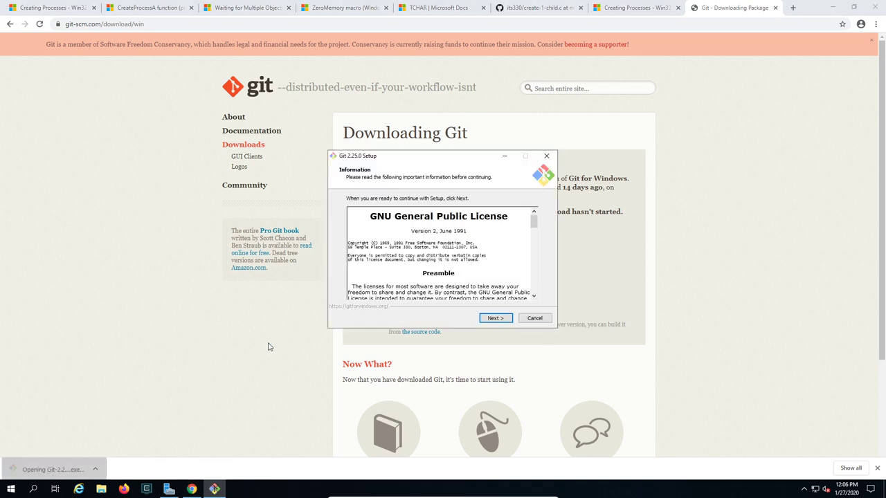
Accept Git's license and keep C:\Program Files\Git, the default components and the Git Start Menu folder, with the browser minimized
{"action": "mouse_move", "coordinate": [533, 218]}
{"action": "left_mouse_down"}
{"action": "mouse_move", "coordinate": [533, 281]}
{"action": "mouse_move", "coordinate": [533, 218]}
{"action": "left_mouse_up"}
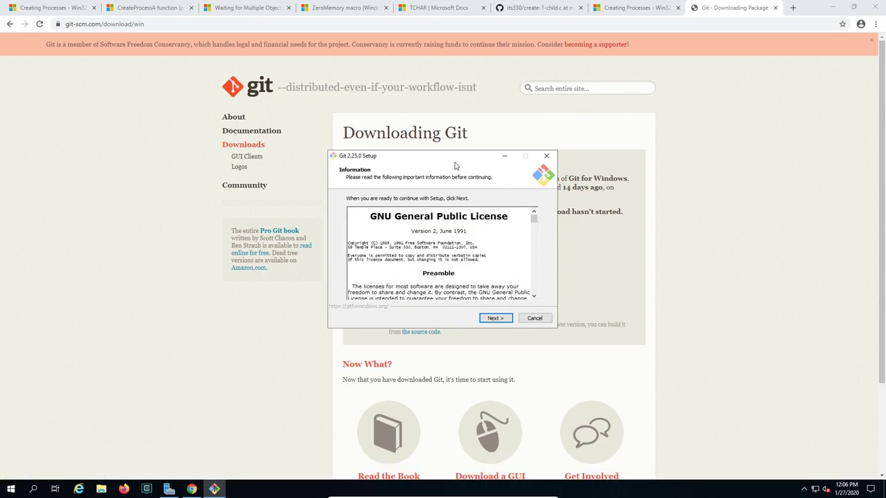
{"action": "left_click", "coordinate": [832, 8]}
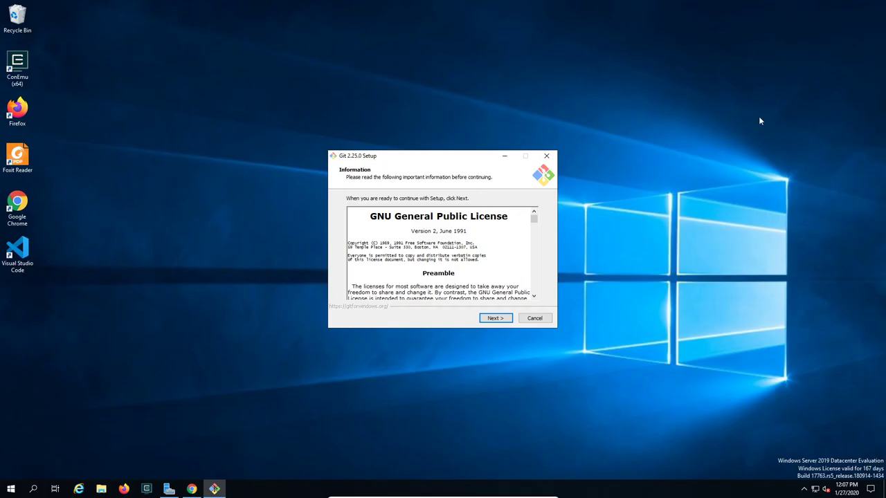
{"action": "left_click", "coordinate": [495, 319]}
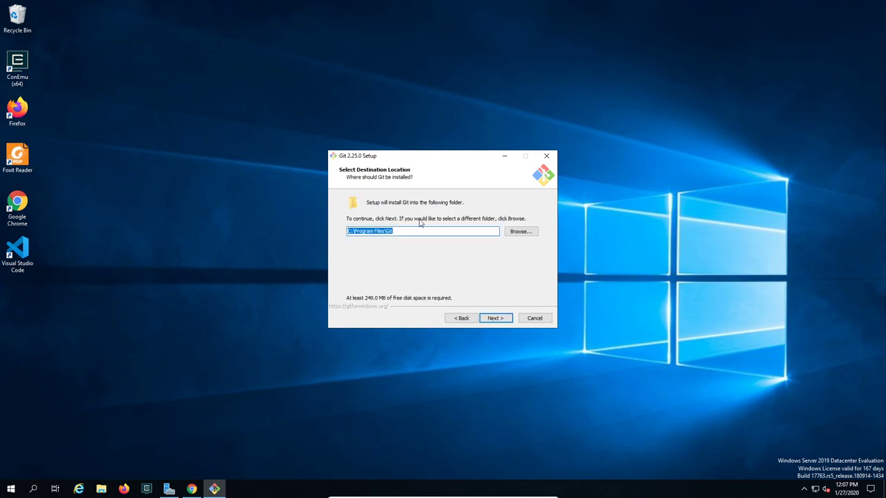
{"action": "left_click", "coordinate": [422, 234]}
{"action": "left_click", "coordinate": [495, 319]}
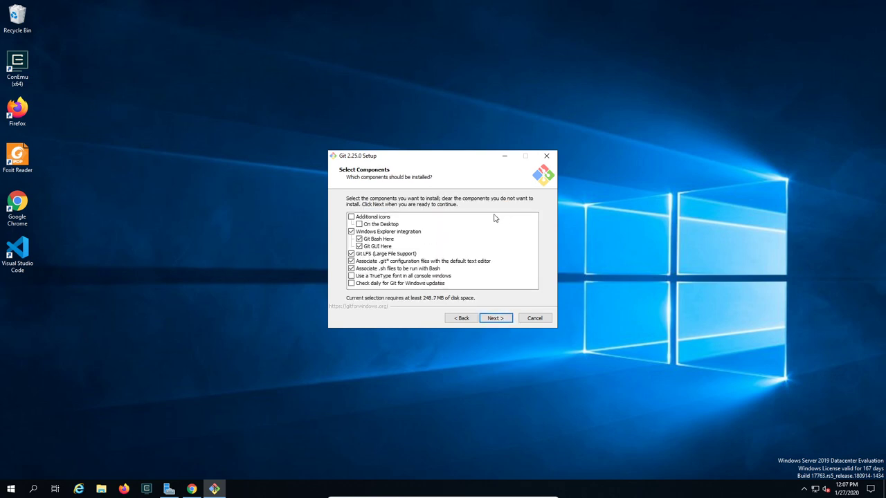
{"action": "left_click", "coordinate": [493, 317]}
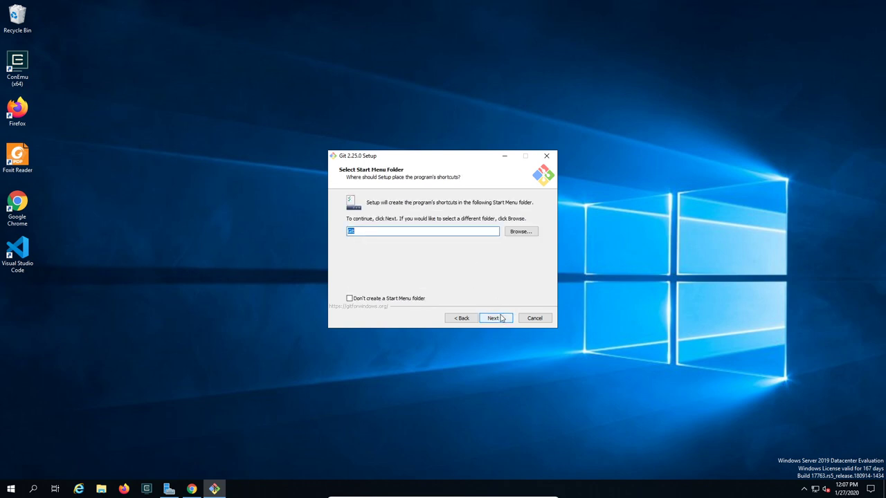
{"action": "left_click", "coordinate": [502, 320]}
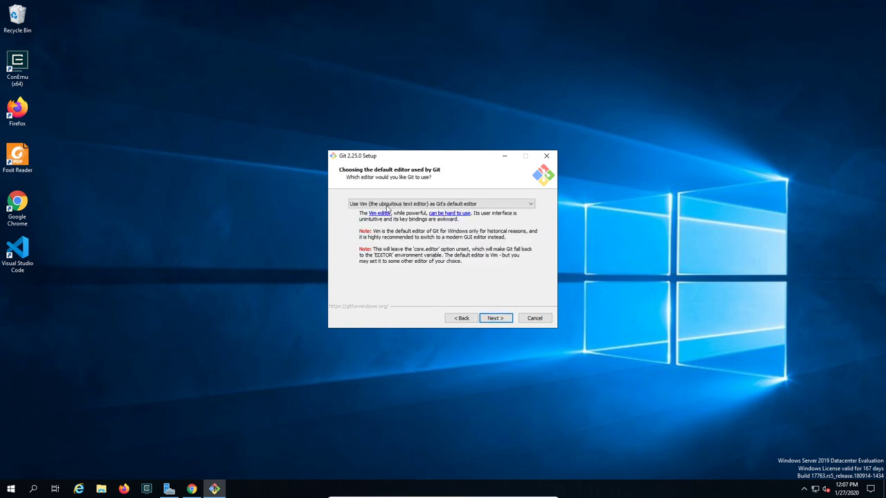
Choose Visual Studio Code as Git's default editor and continue to the PATH options
{"action": "left_click", "coordinate": [531, 204]}
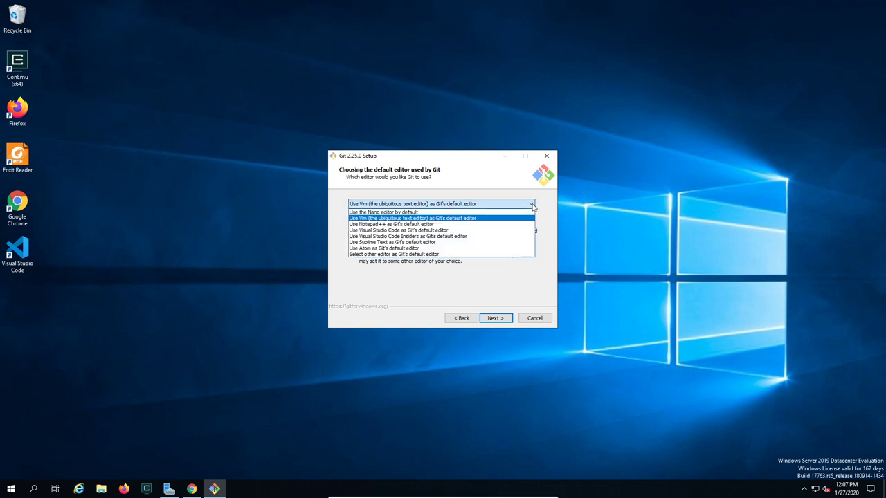
{"action": "left_click", "coordinate": [502, 234]}
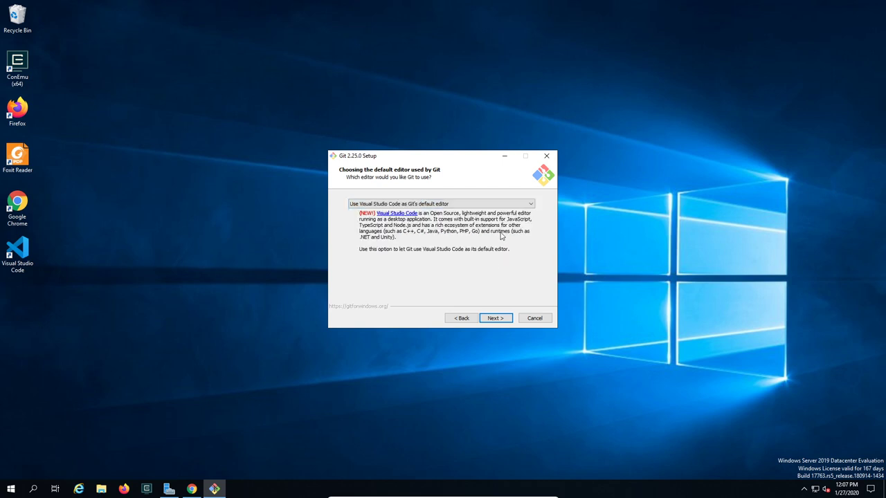
{"action": "left_click", "coordinate": [495, 318]}
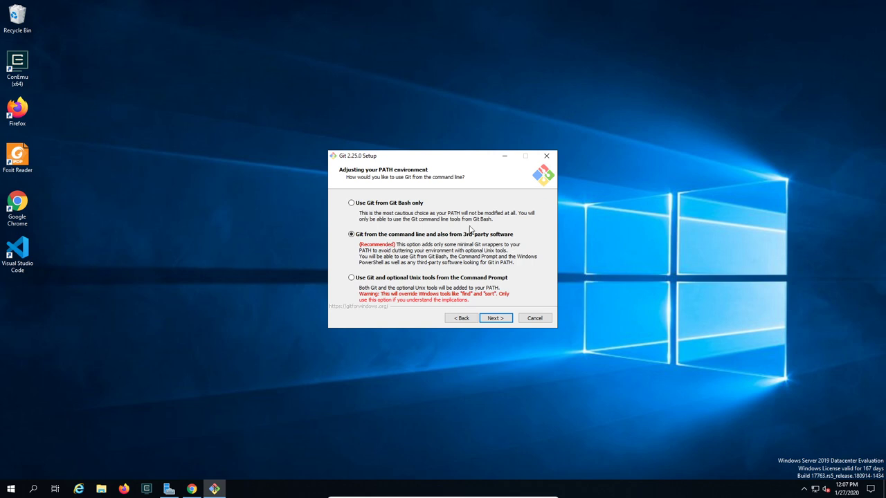
Keep the recommended command-line PATH option and the OpenSSL library, and set line endings to "Checkout as-is, commit as-is"
{"action": "left_click", "coordinate": [497, 319]}
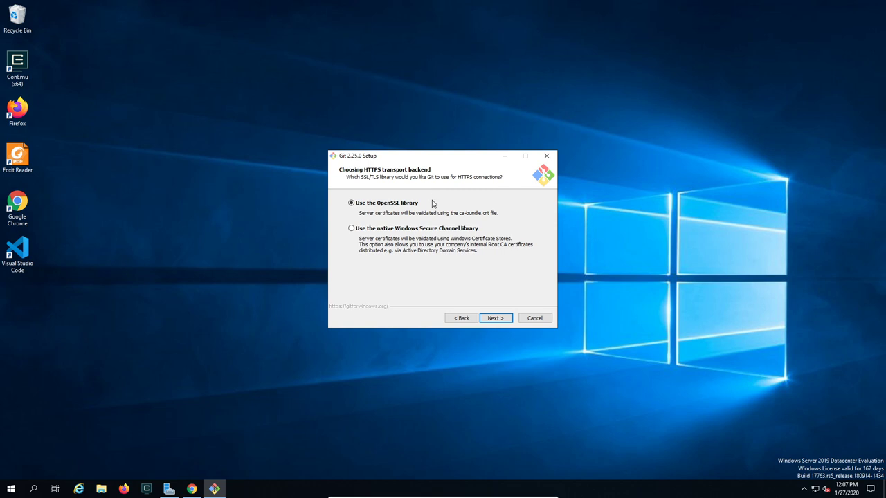
{"action": "left_click", "coordinate": [496, 319]}
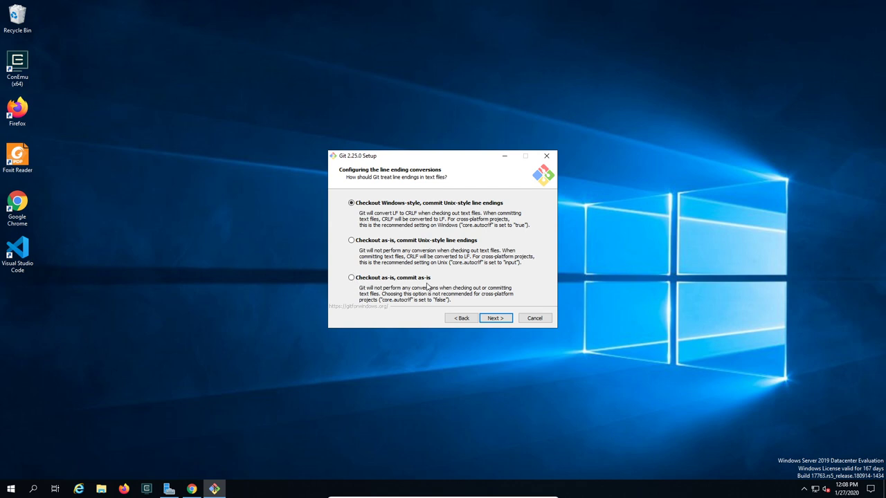
{"action": "left_click", "coordinate": [351, 279]}
{"action": "left_click", "coordinate": [494, 319]}
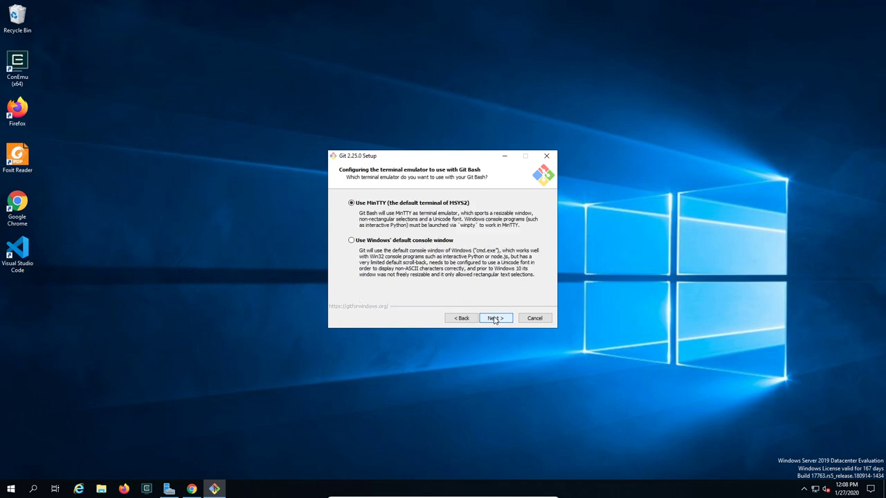
Choose Windows' default console window as Git Bash's terminal and install Git with the default extra options
{"action": "left_click", "coordinate": [355, 243]}
{"action": "left_click", "coordinate": [496, 318]}
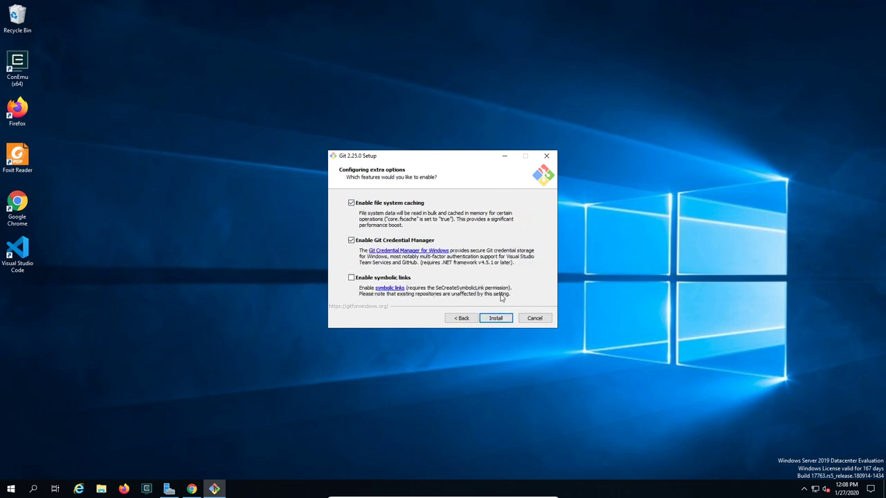
{"action": "left_click", "coordinate": [495, 323]}
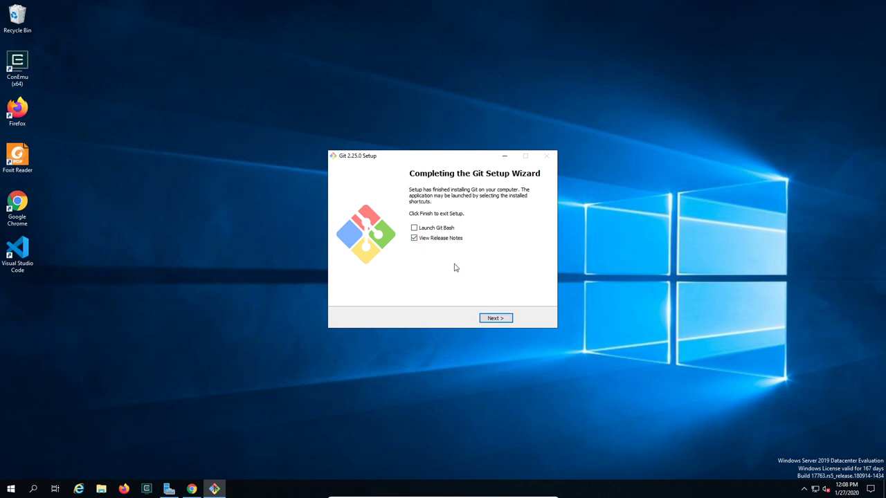
Finish the Git setup and open its release notes in Google Chrome, always using it for .html files
{"action": "left_click", "coordinate": [494, 319]}
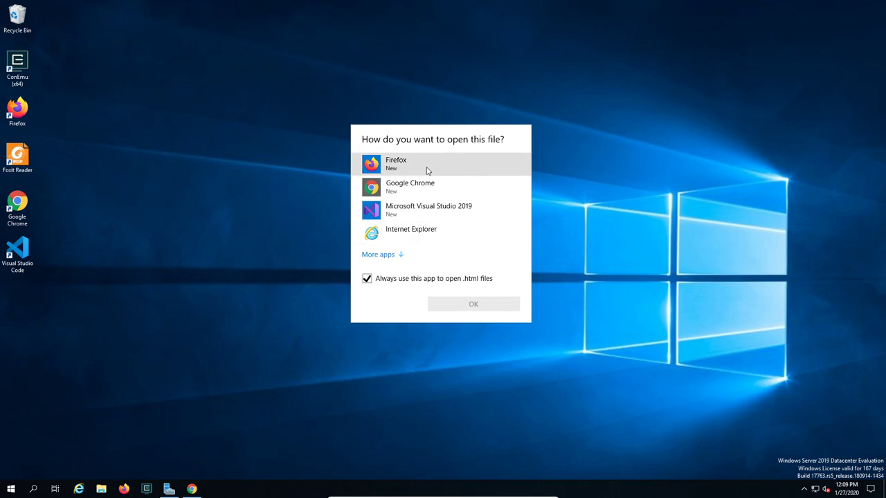
{"action": "left_click", "coordinate": [436, 198]}
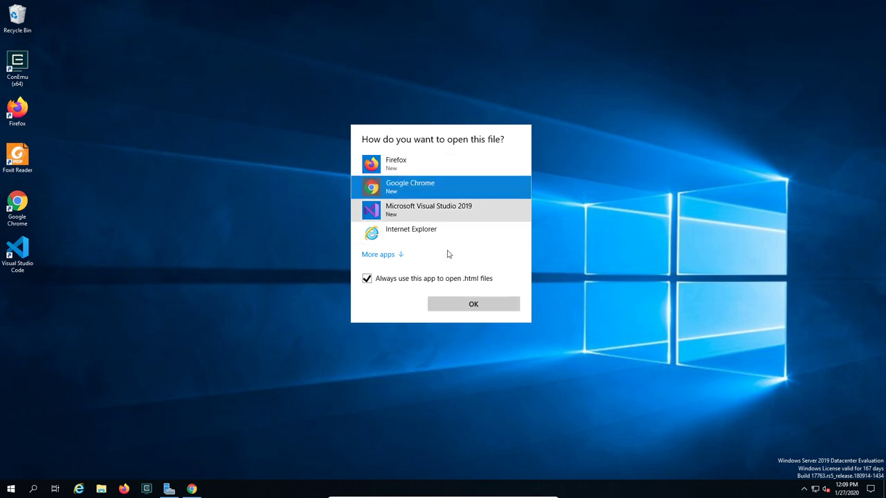
{"action": "left_click", "coordinate": [472, 306]}
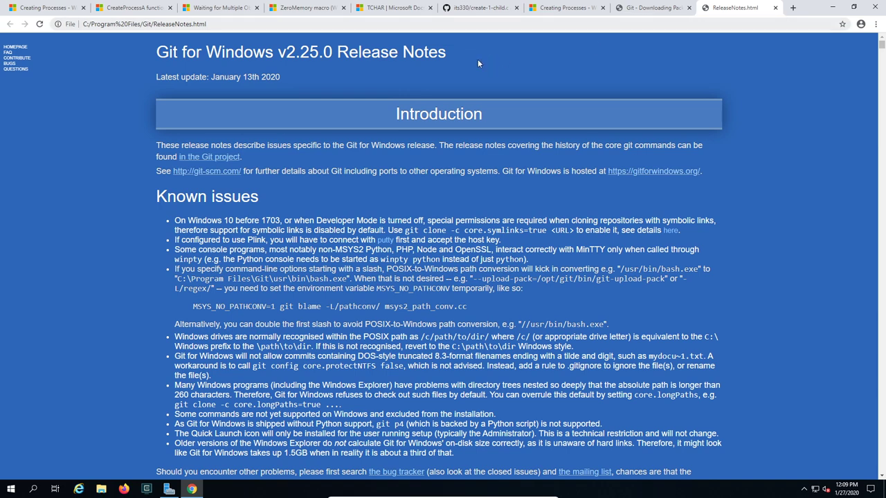
Search Google for "notepad++" in place of the Git release notes page
{"action": "left_click", "coordinate": [461, 29]}
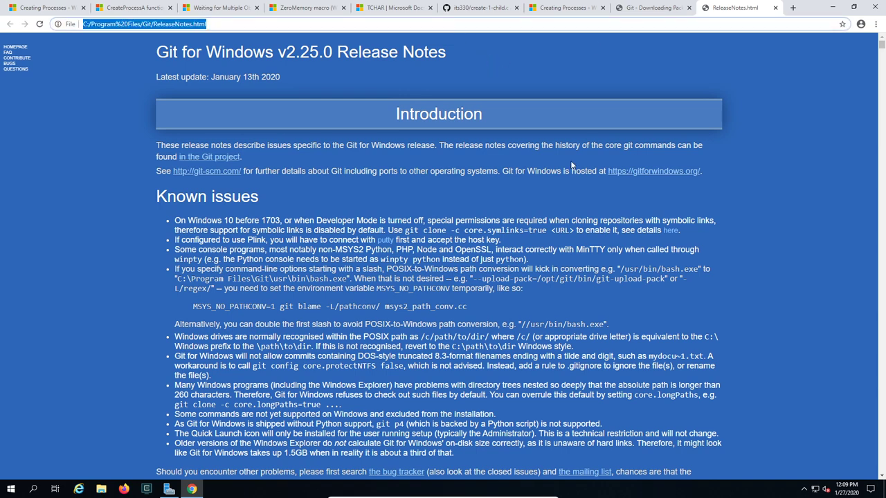
{"action": "type", "text": "notepad"}
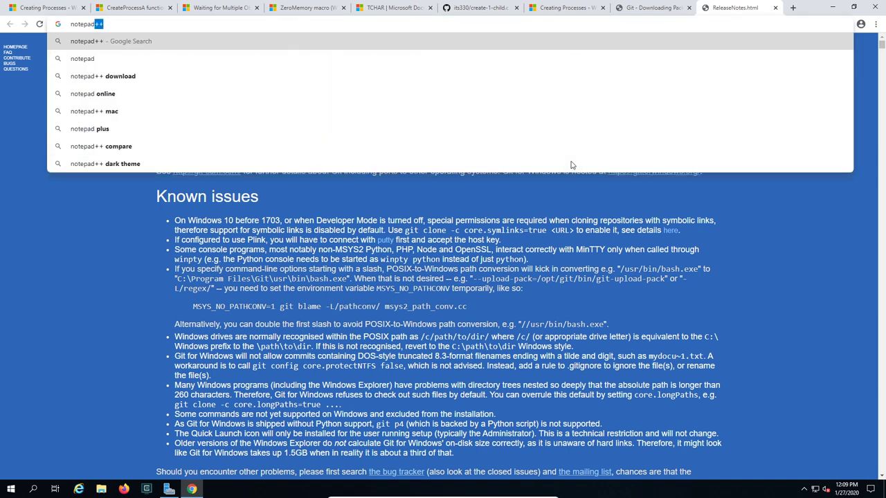
{"action": "key", "text": "Return"}
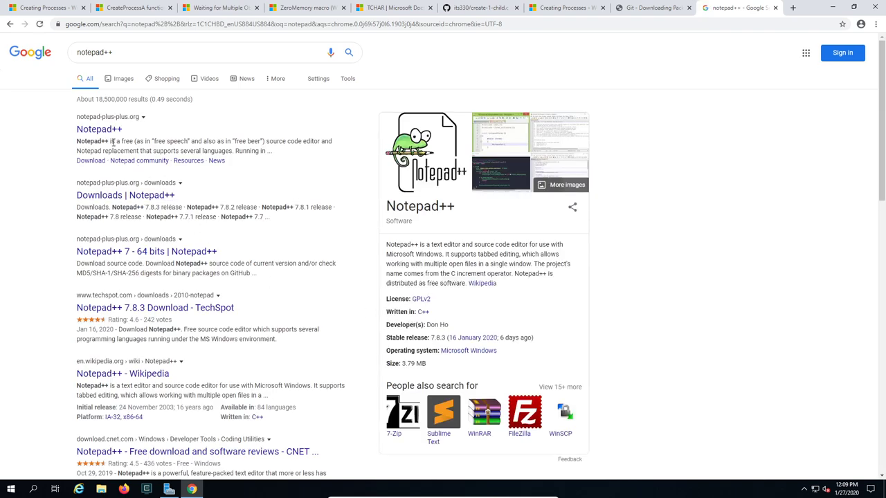
Download the 32-bit x86 installer of Notepad++ 7.8.3 from its official downloads page and launch it
{"action": "left_click", "coordinate": [90, 200]}
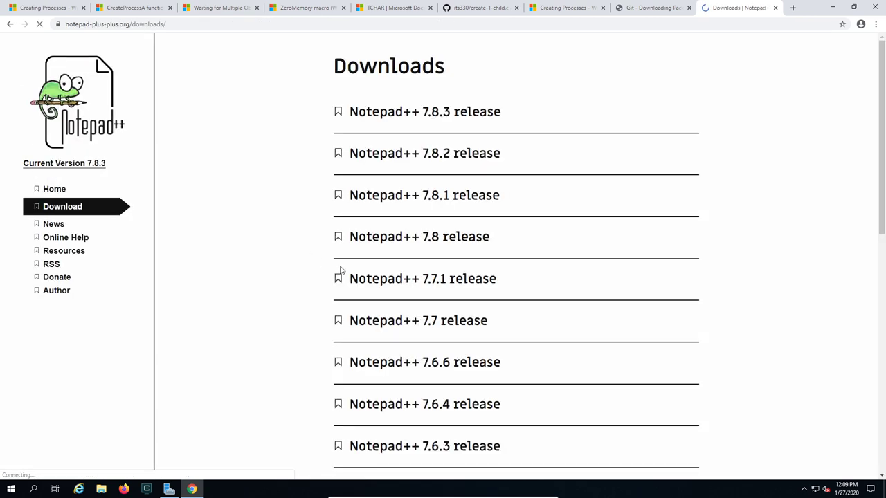
{"action": "left_click", "coordinate": [423, 115]}
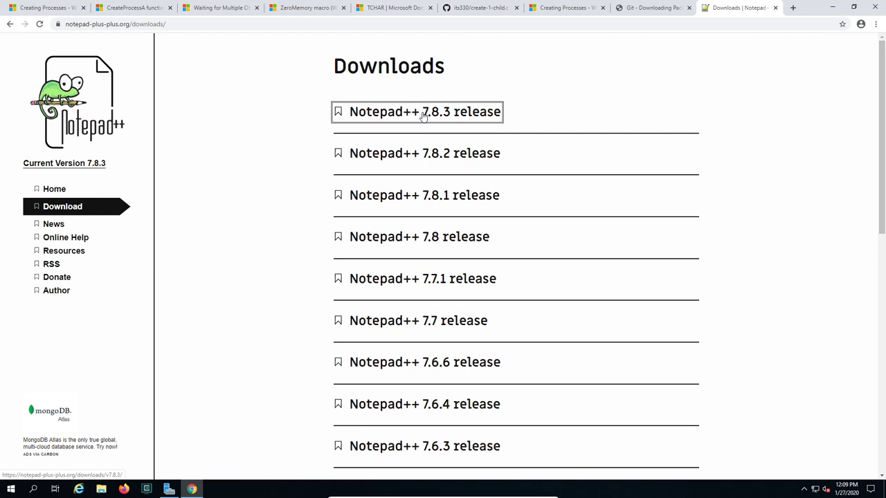
{"action": "scroll", "coordinate": [493, 319], "scroll_direction": "down", "scroll_amount": 1}
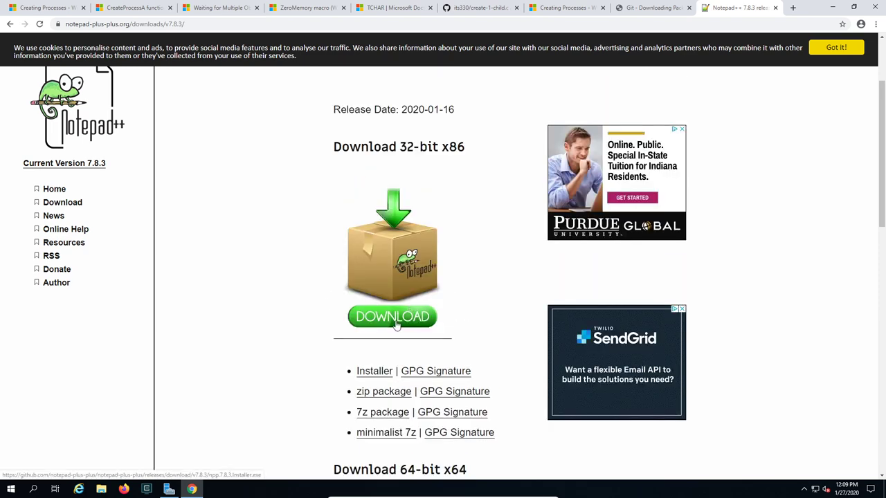
{"action": "scroll", "coordinate": [330, 345], "scroll_direction": "down", "scroll_amount": 2}
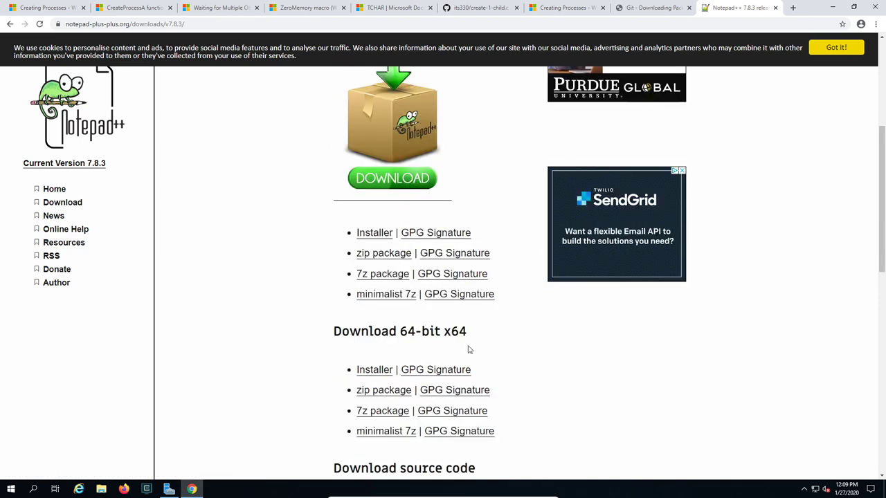
{"action": "left_click", "coordinate": [386, 184]}
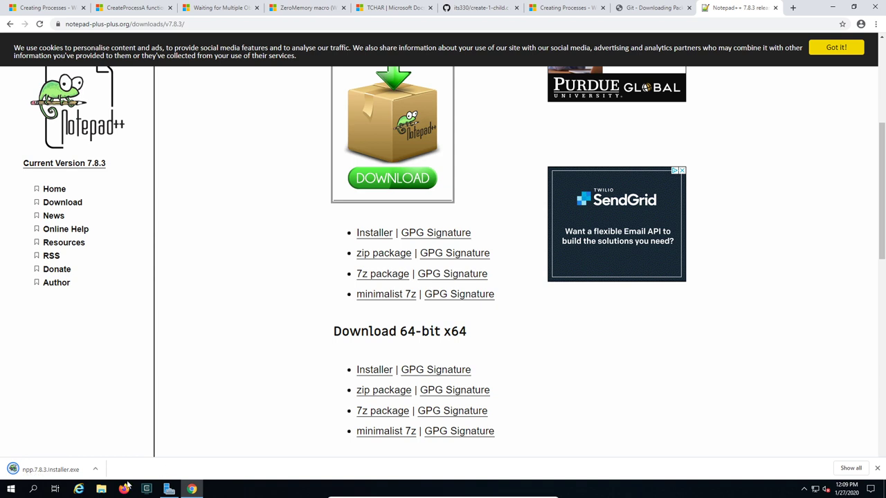
{"action": "left_click", "coordinate": [35, 474]}
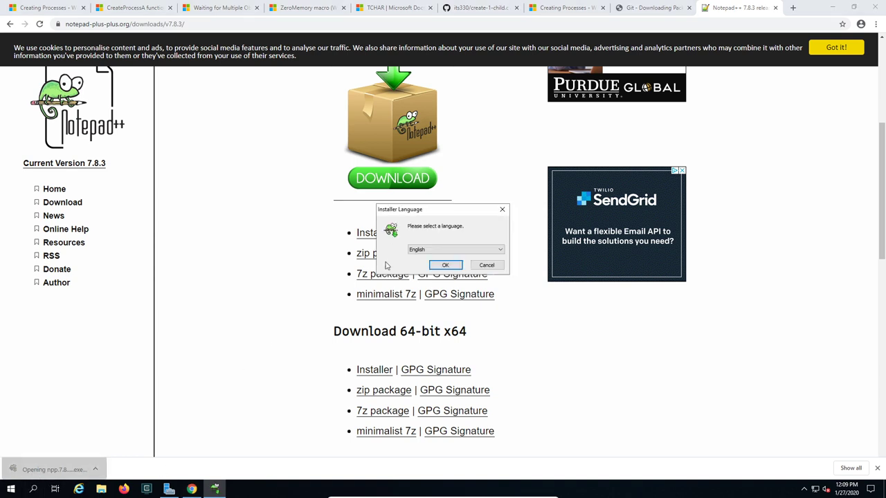
Install Notepad++ 7.8.3 in English with the default components and no desktop shortcut, launching it on completion
{"action": "left_click", "coordinate": [446, 267]}
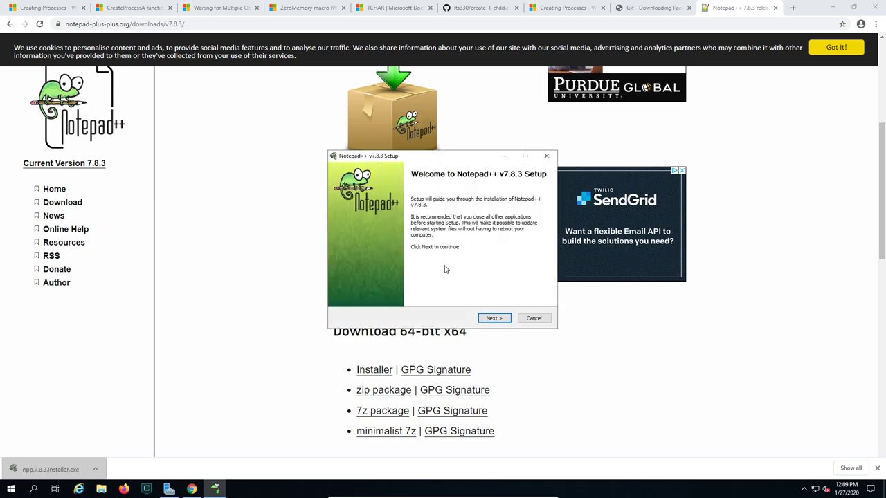
{"action": "left_click", "coordinate": [834, 8]}
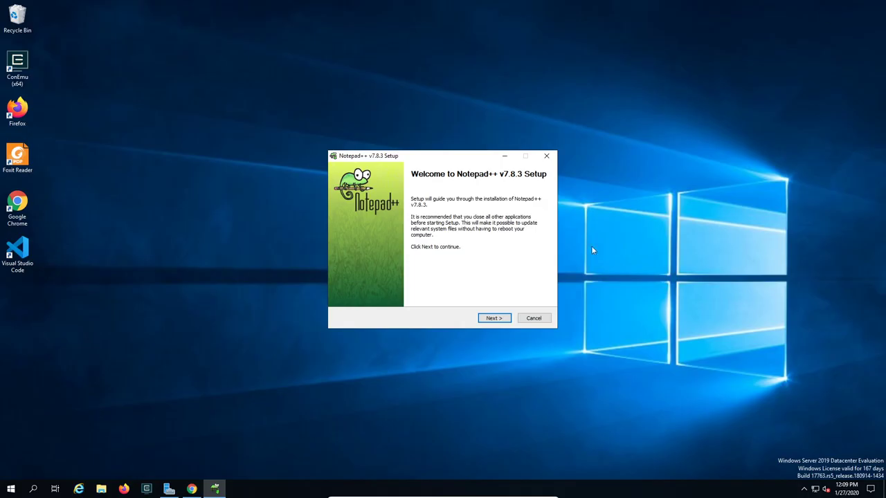
{"action": "left_click", "coordinate": [490, 320]}
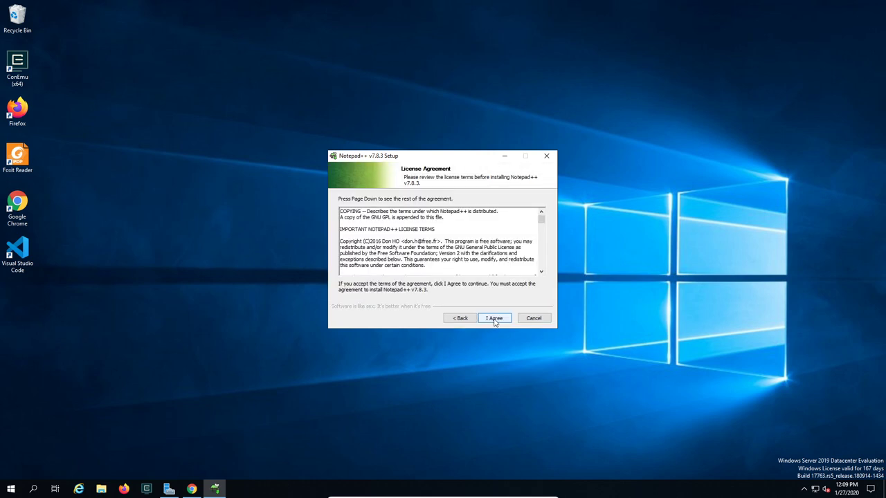
{"action": "left_click", "coordinate": [494, 319]}
{"action": "left_click", "coordinate": [495, 319]}
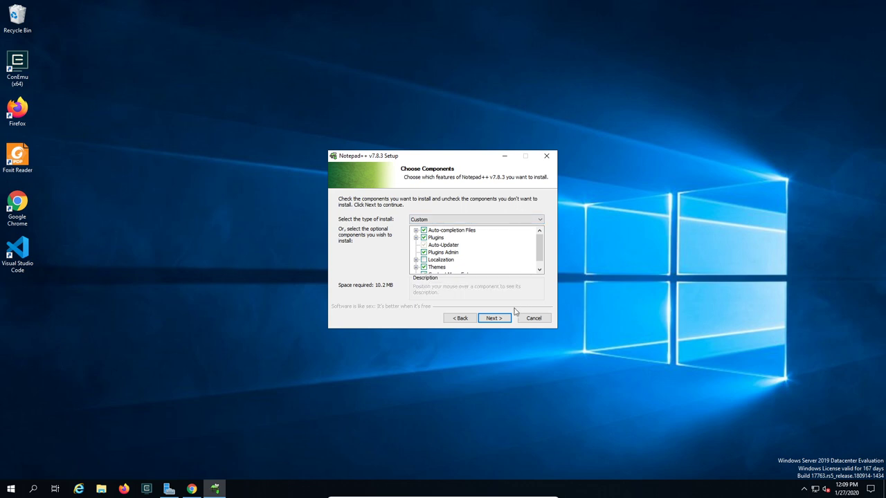
{"action": "left_click", "coordinate": [492, 320]}
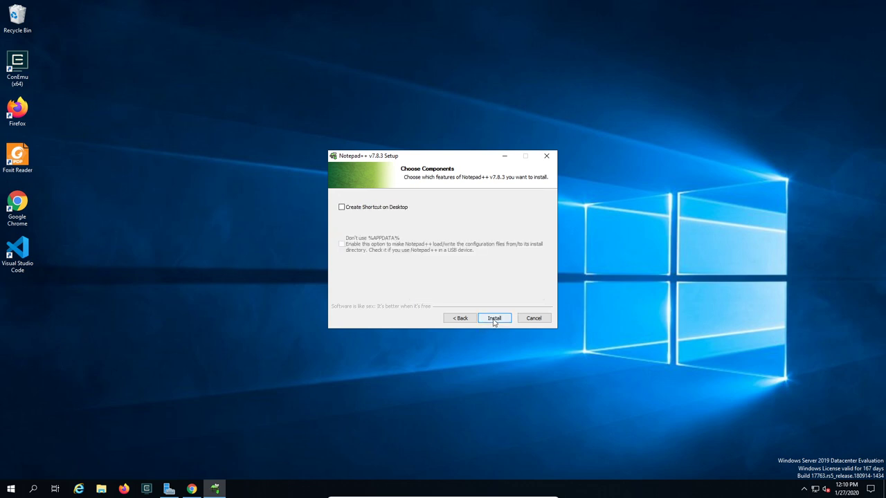
{"action": "left_click", "coordinate": [494, 319]}
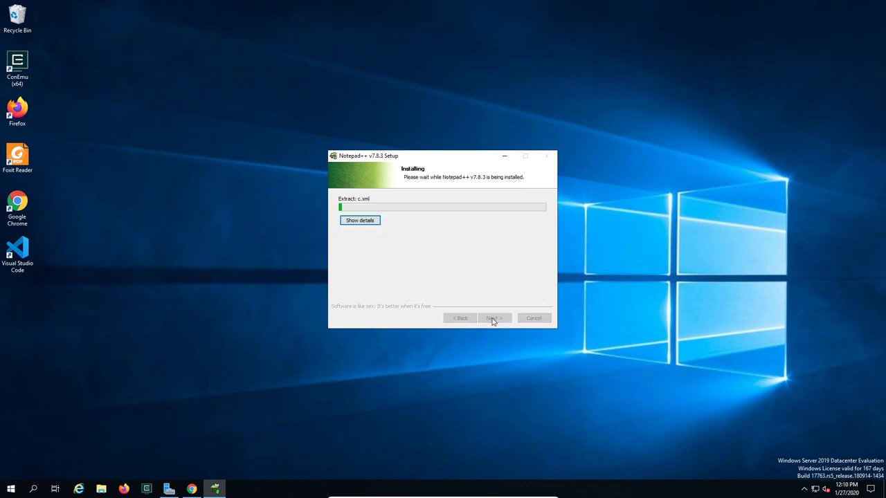
{"action": "left_click", "coordinate": [495, 319]}
{"action": "left_click", "coordinate": [494, 318]}
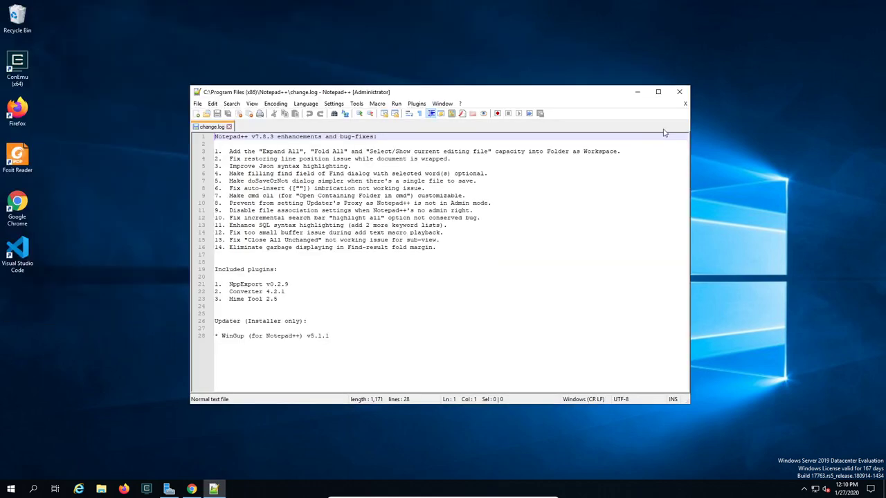
Enlarge the text of change.log in Notepad++ and close the program
{"action": "left_click", "coordinate": [678, 96]}
{"action": "scroll", "coordinate": [418, 306], "scroll_direction": "up", "scroll_amount": 8}
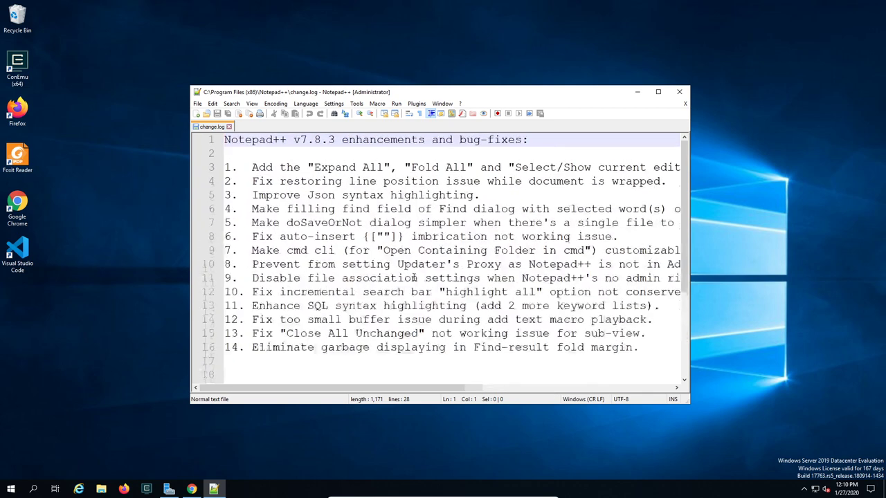
{"action": "left_click", "coordinate": [677, 91]}
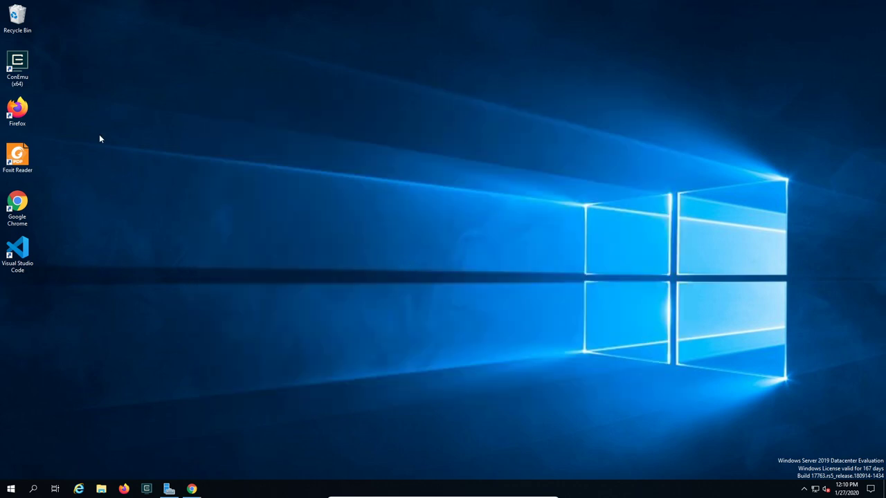
Create a folder named 0127 inside Documents\its330 using File Explorer
{"action": "left_click", "coordinate": [101, 490]}
{"action": "left_click_drag", "start_coordinate": [464, 146], "coordinate": [437, 130]}
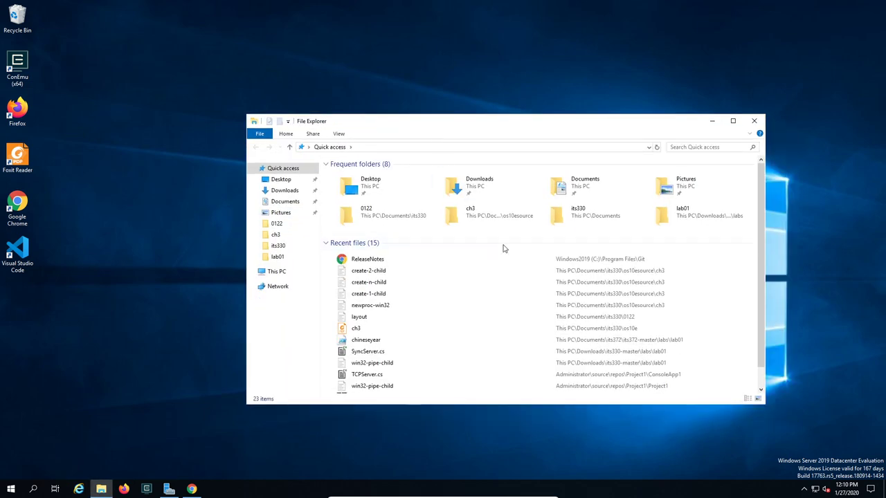
{"action": "double_click", "coordinate": [561, 220]}
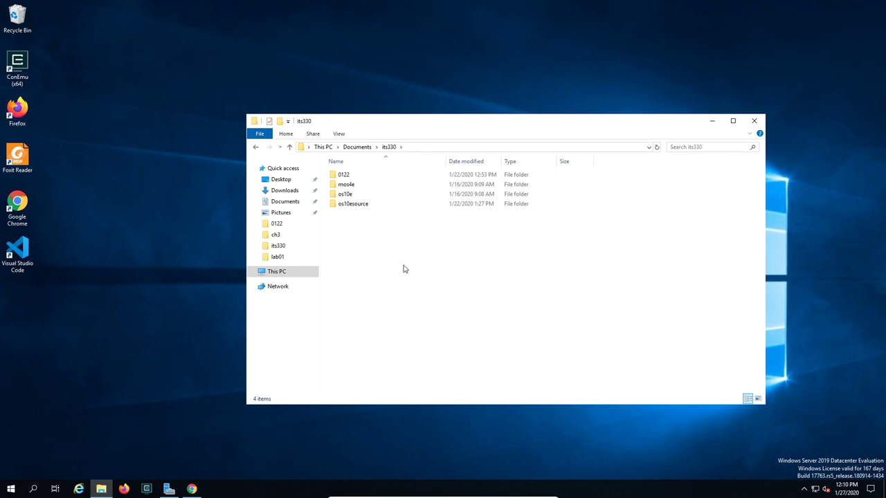
{"action": "right_click", "coordinate": [402, 259]}
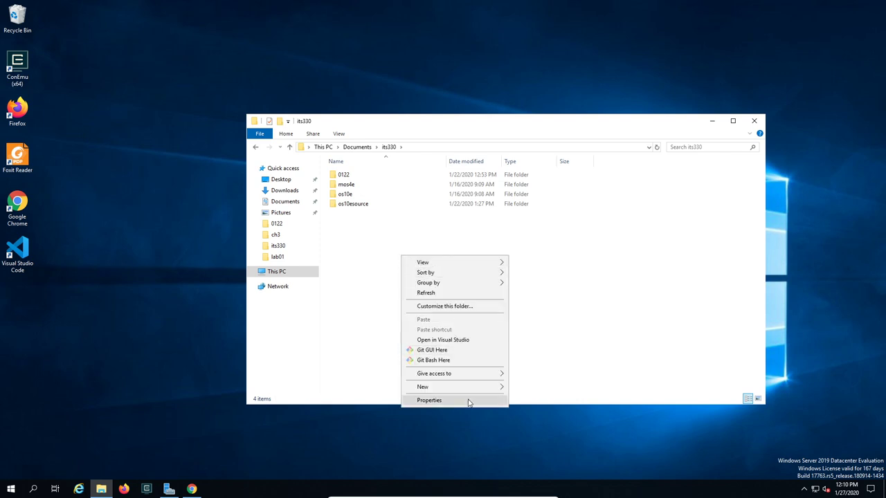
{"action": "mouse_move", "coordinate": [478, 392]}
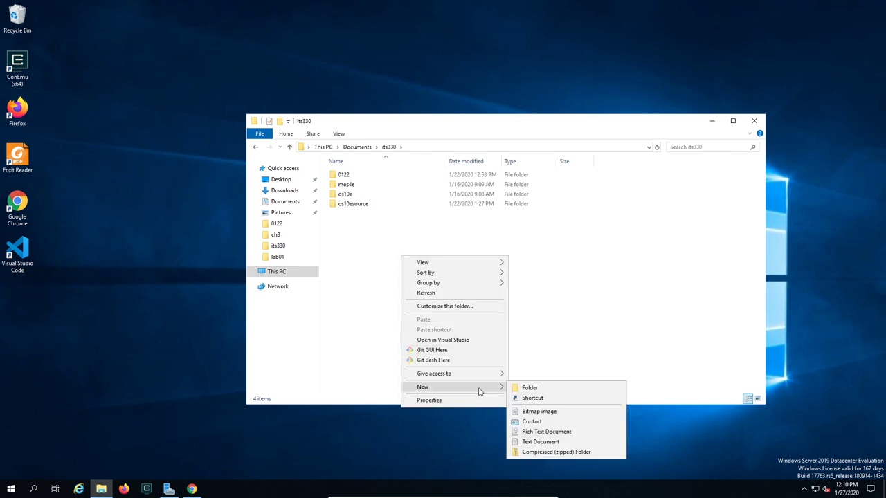
{"action": "left_click", "coordinate": [583, 392]}
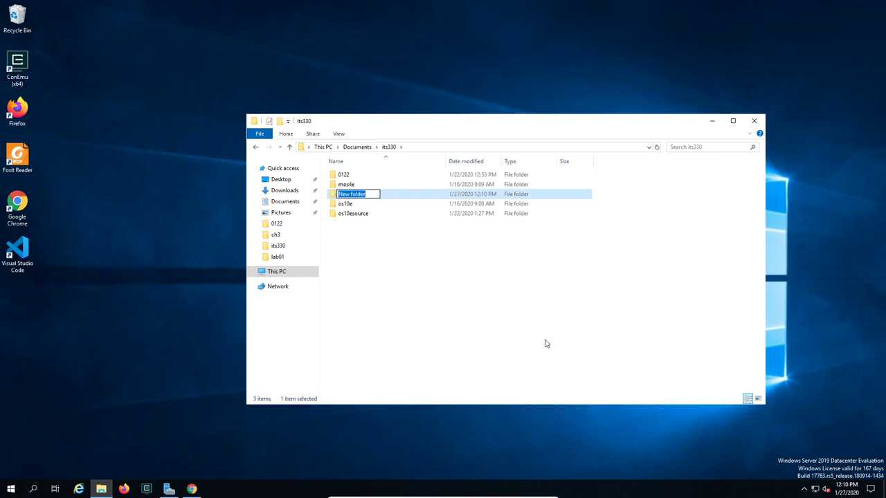
{"action": "type", "text": "0127"}
{"action": "key", "text": "Return"}
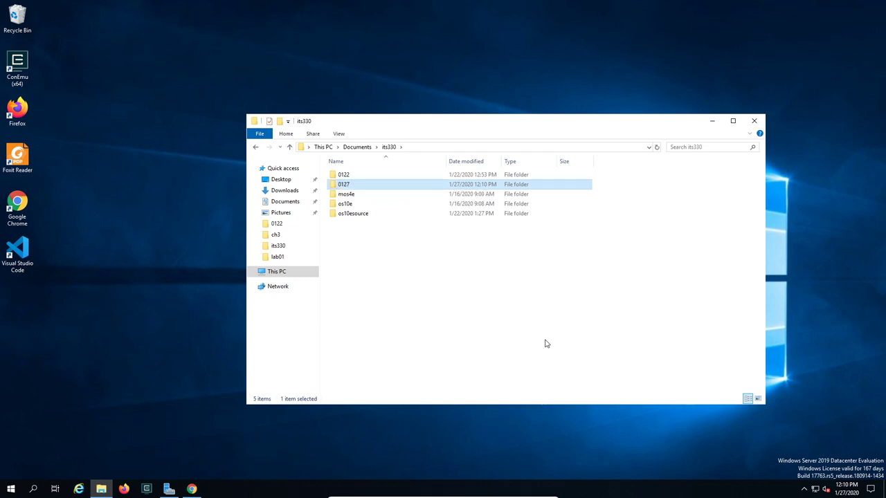
{"action": "left_click", "coordinate": [430, 317]}
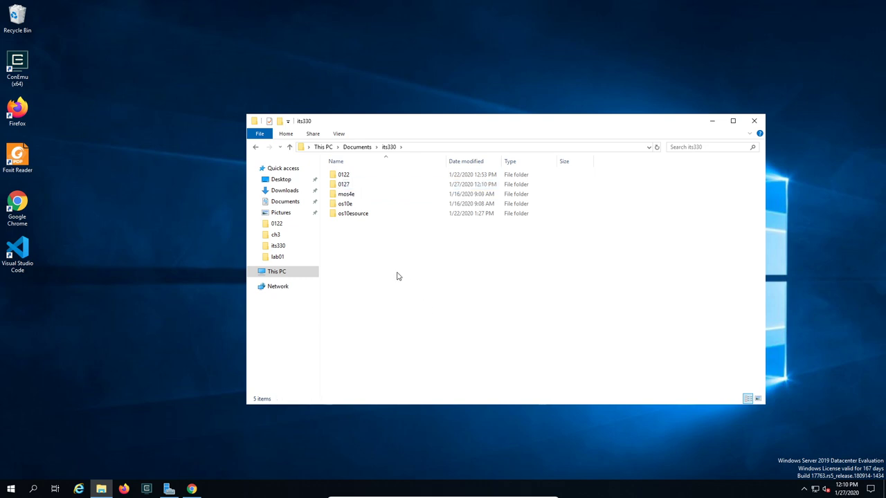
{"action": "left_click", "coordinate": [205, 253]}
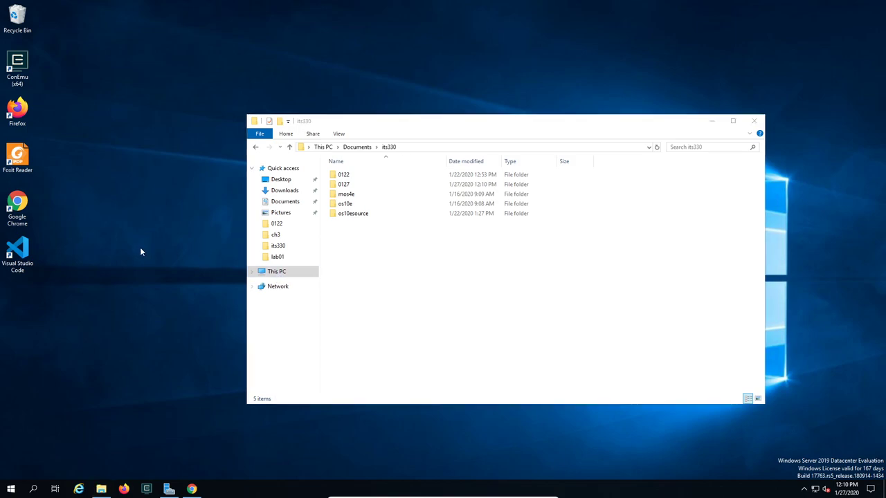
Switch to Google Chrome, open the its330 repository's main page on GitHub and copy its HTTPS clone URL
{"action": "left_click", "coordinate": [196, 488]}
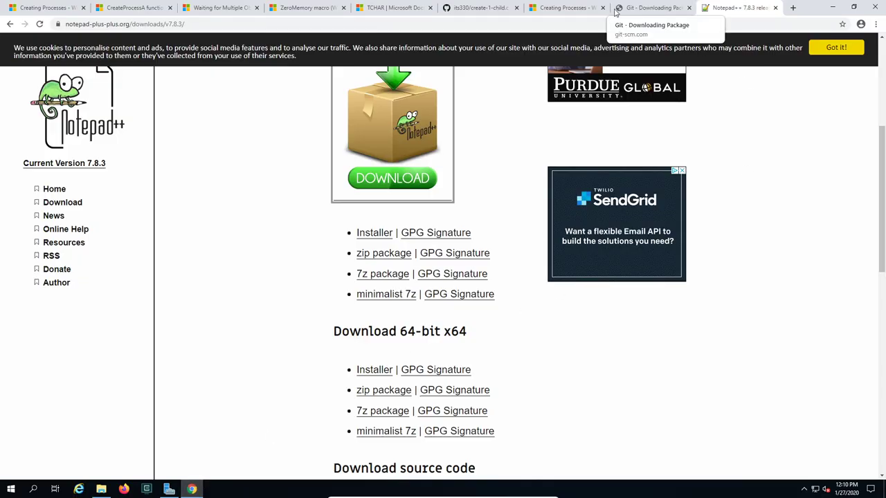
{"action": "left_click", "coordinate": [478, 7]}
{"action": "scroll", "coordinate": [297, 198], "scroll_direction": "up", "scroll_amount": 10}
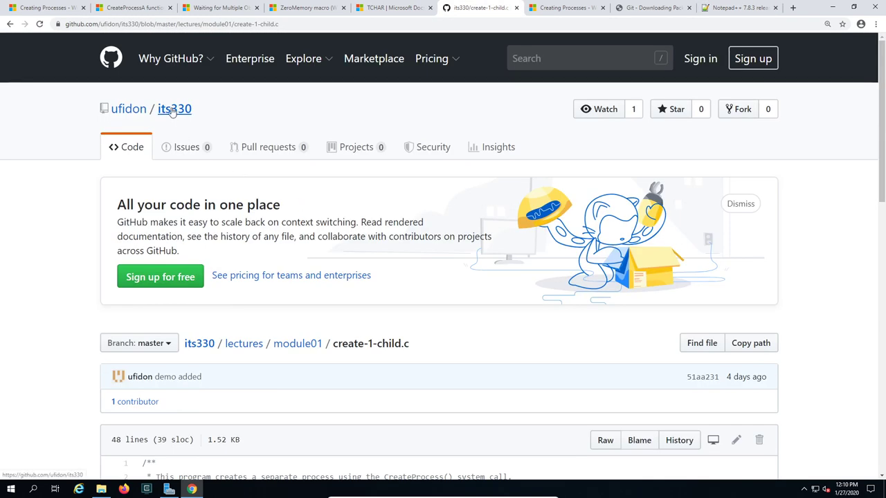
{"action": "left_click", "coordinate": [171, 115]}
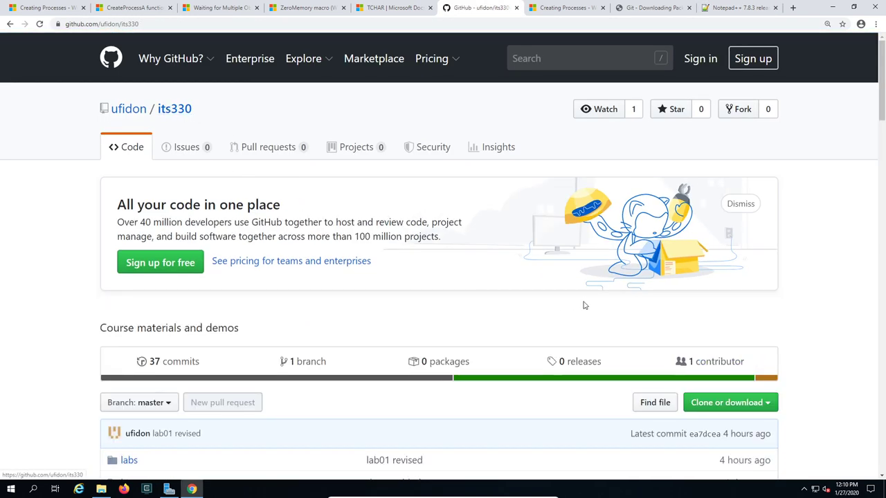
{"action": "scroll", "coordinate": [841, 337], "scroll_direction": "down", "scroll_amount": 2}
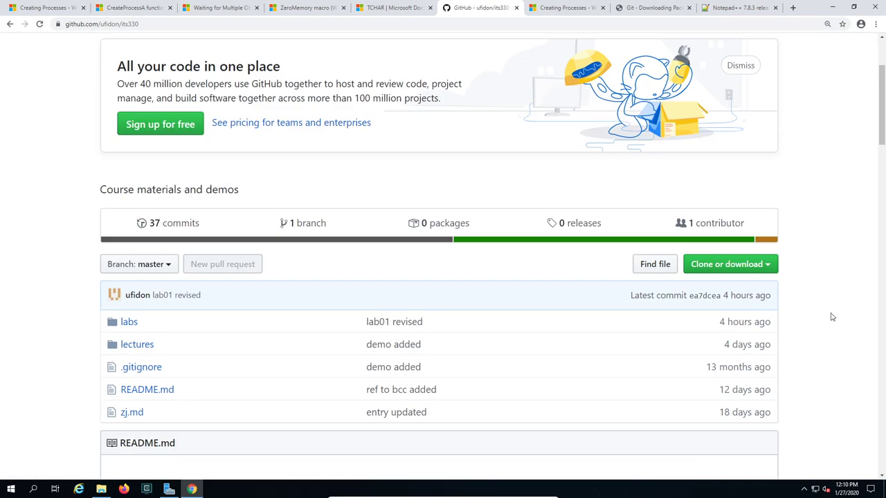
{"action": "left_click", "coordinate": [767, 266]}
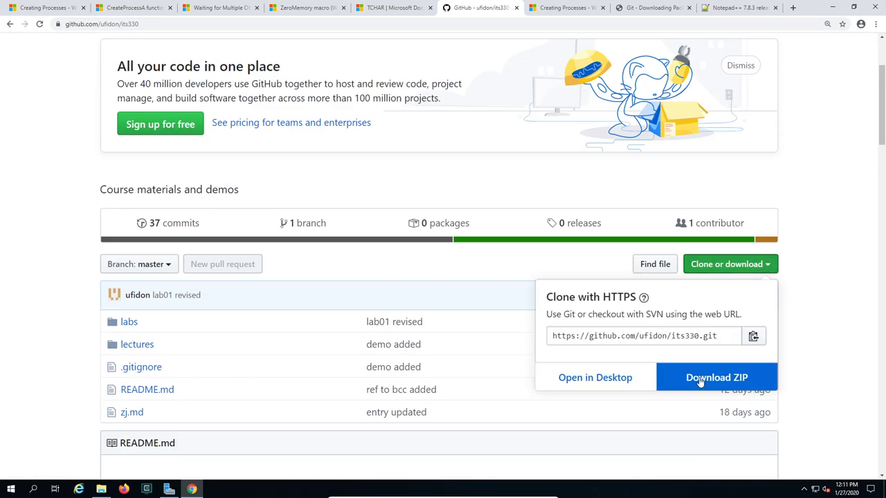
{"action": "left_click", "coordinate": [722, 334]}
{"action": "key", "text": "ctrl+c"}
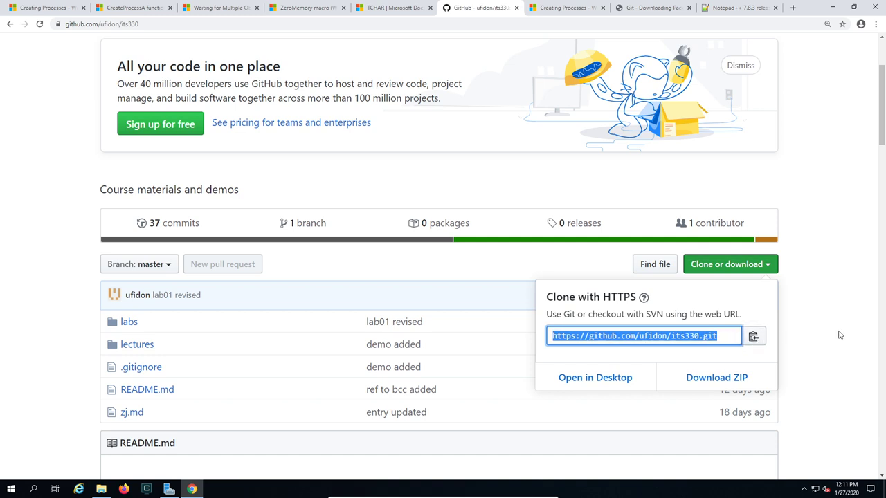
Open Git Bash in the Documents\its330 folder and run git clone with the copied its330 repository URL
{"action": "left_click", "coordinate": [101, 489]}
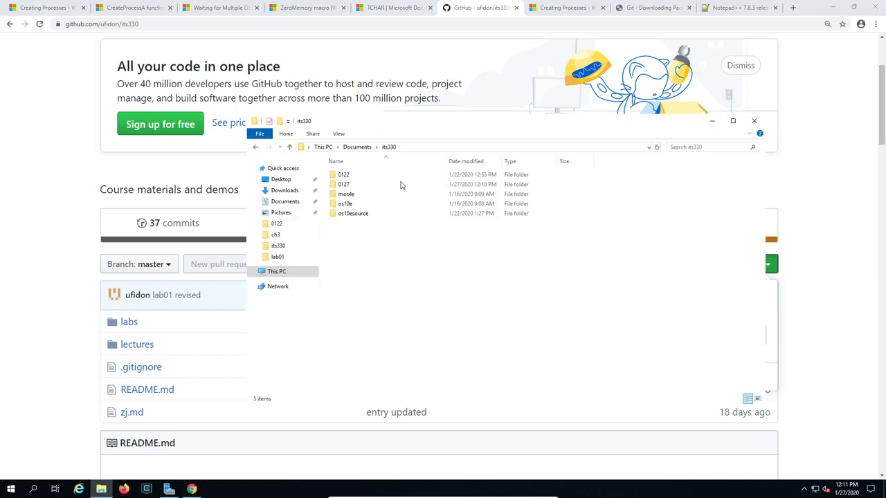
{"action": "left_click_drag", "start_coordinate": [415, 123], "coordinate": [375, 141]}
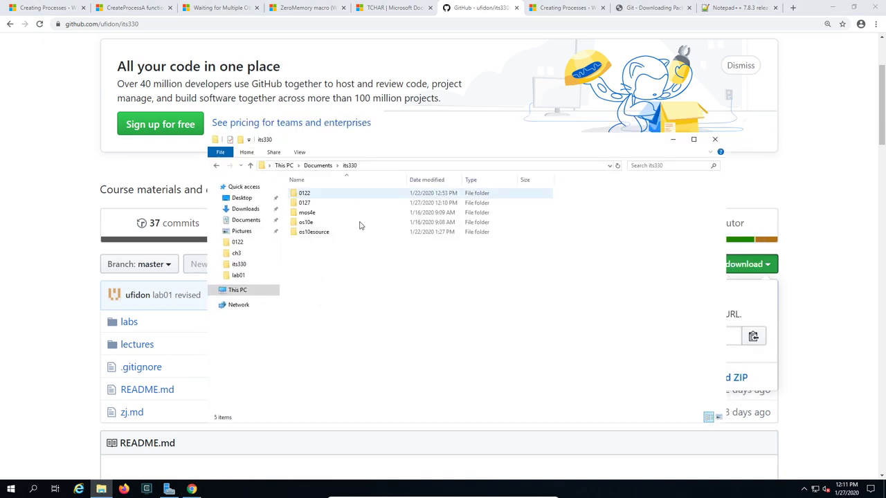
{"action": "right_click", "coordinate": [368, 288]}
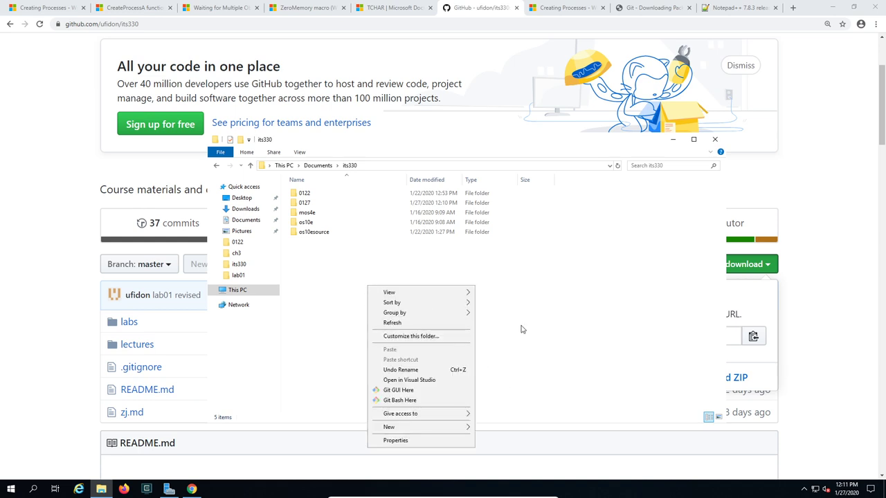
{"action": "left_click", "coordinate": [440, 403]}
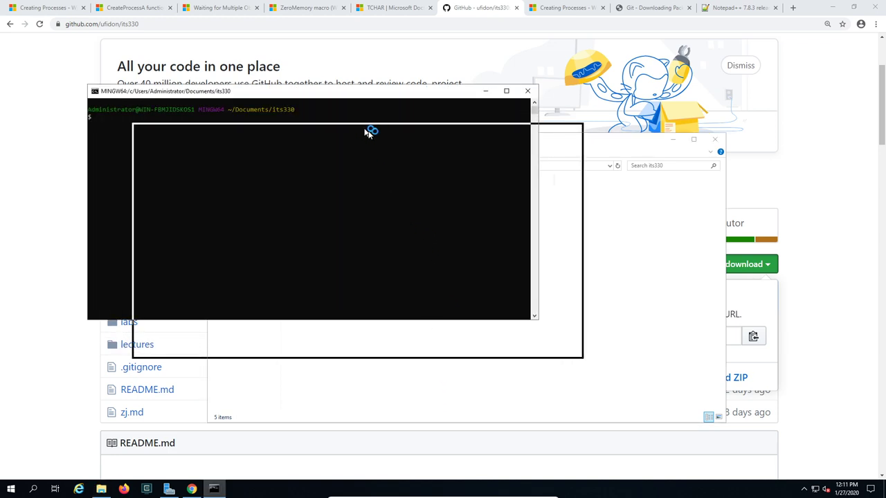
{"action": "left_click", "coordinate": [246, 229]}
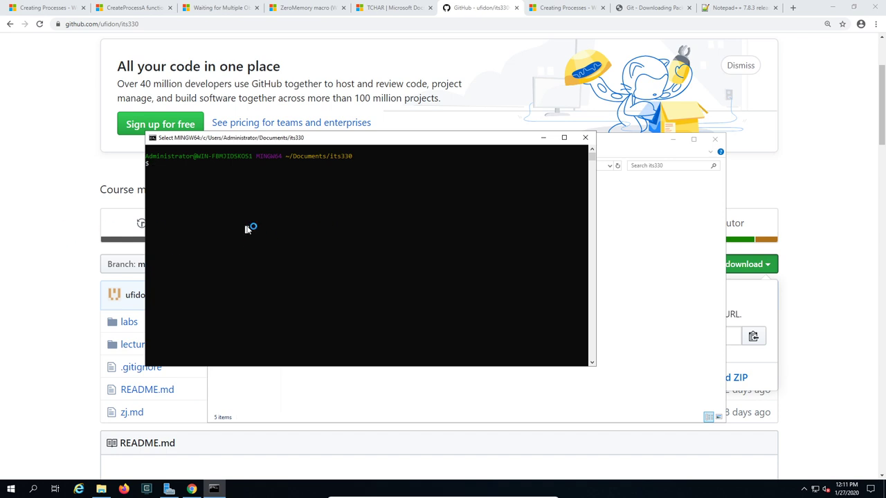
{"action": "type", "text": "git"}
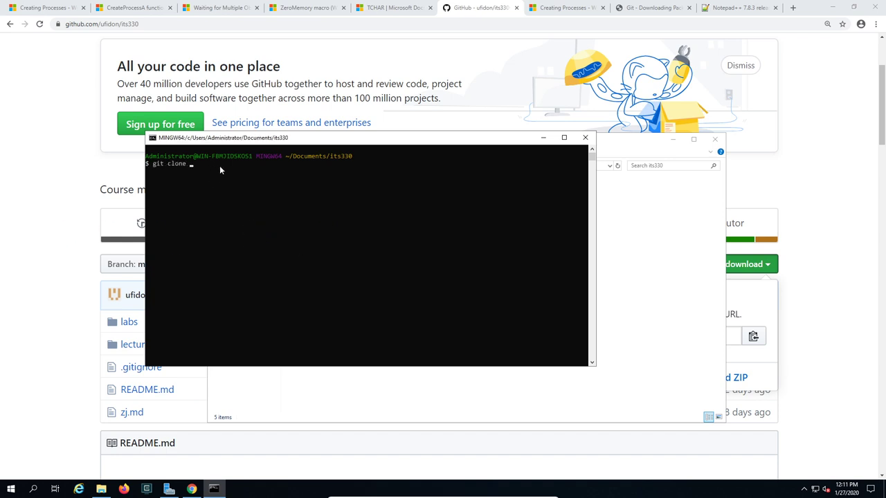
{"action": "type", "text": " clone"}
{"action": "key", "text": "shift+Insert"}
{"action": "key", "text": "Return"}
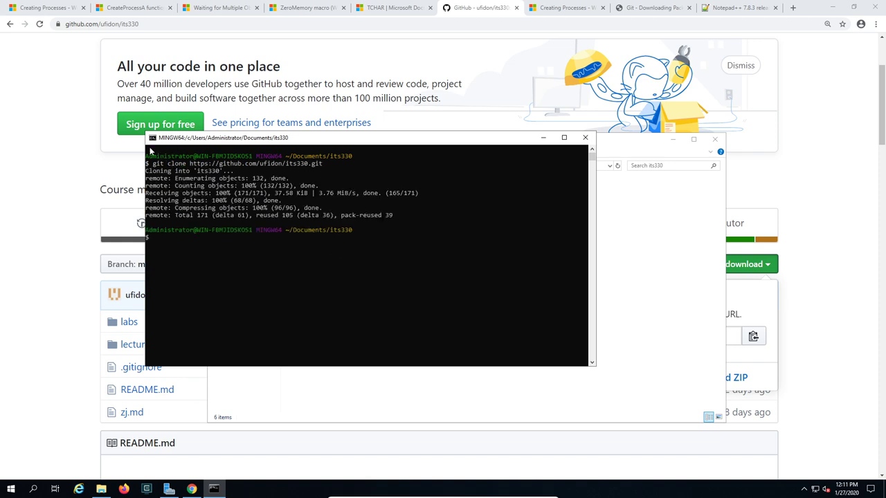
Set the Git Bash console's font size to 28 and highlight the executed git clone command
{"action": "left_click", "coordinate": [152, 142]}
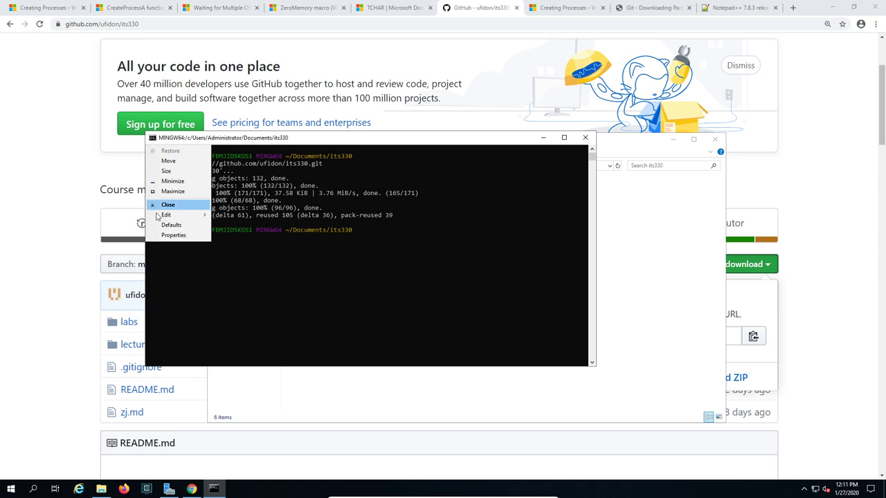
{"action": "left_click", "coordinate": [167, 234]}
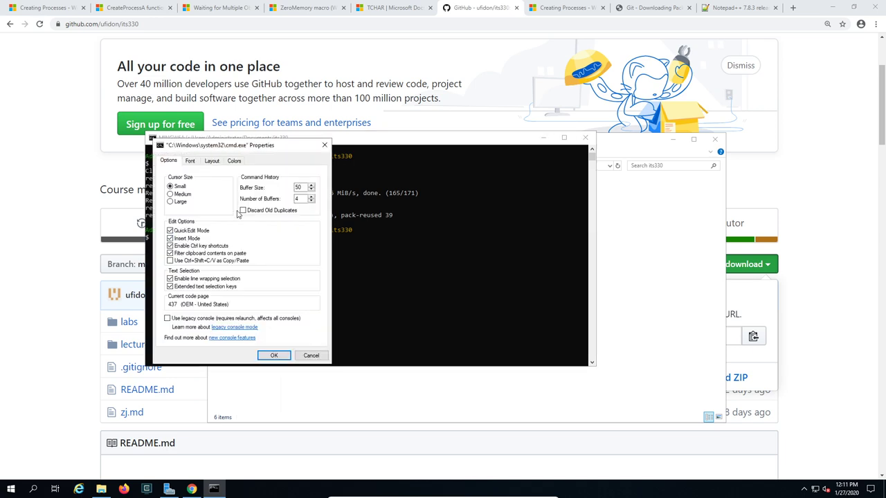
{"action": "left_click", "coordinate": [189, 161]}
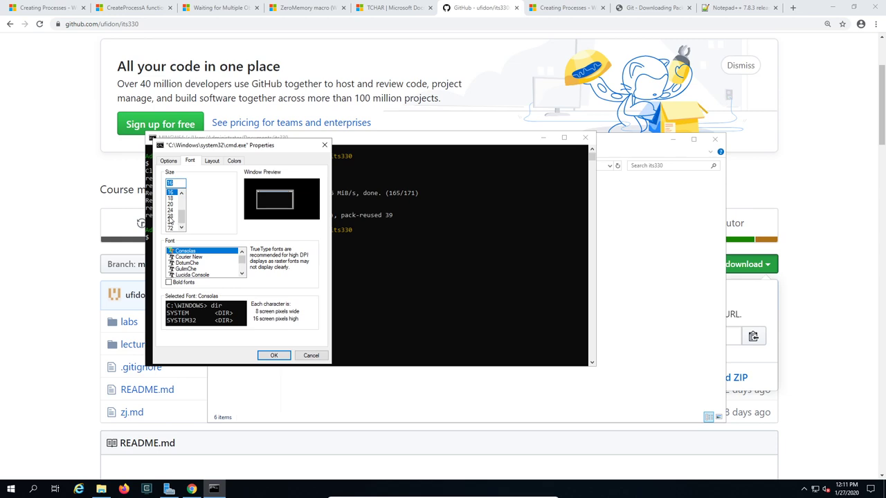
{"action": "left_click", "coordinate": [170, 216]}
{"action": "left_click", "coordinate": [267, 356]}
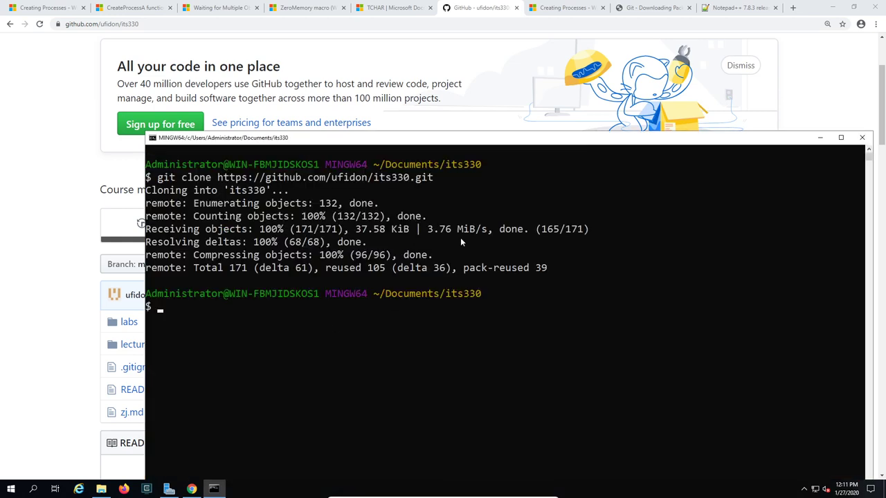
{"action": "left_click_drag", "start_coordinate": [599, 136], "coordinate": [555, 63]}
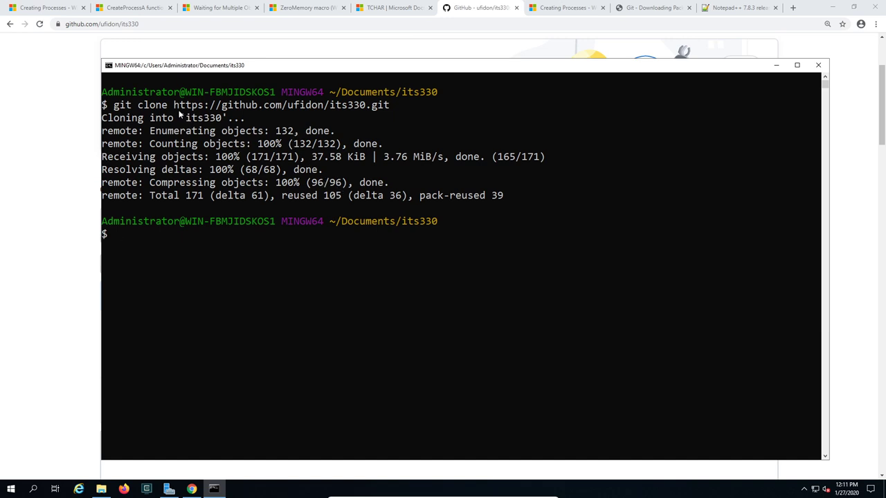
{"action": "left_click_drag", "start_coordinate": [107, 109], "coordinate": [398, 112]}
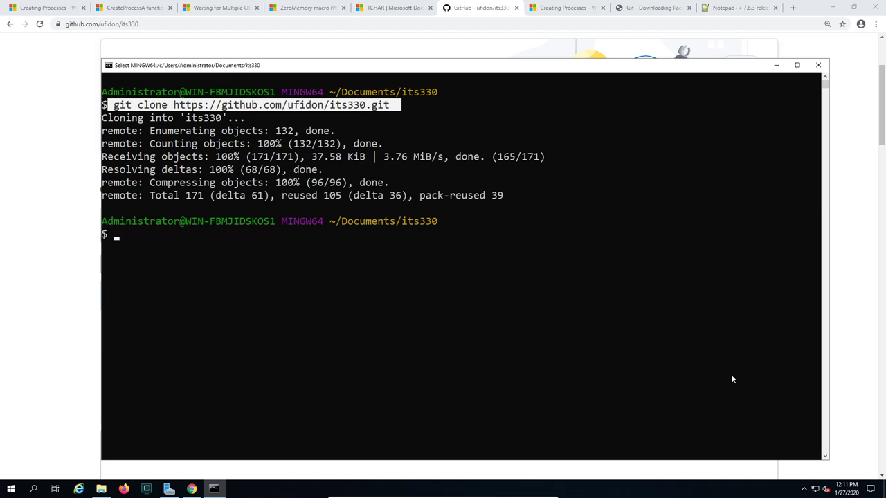